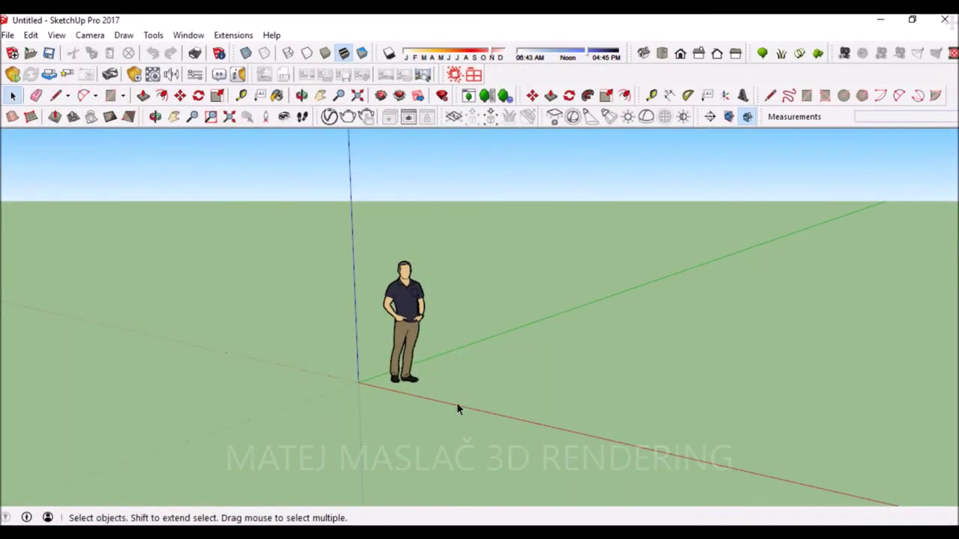
Search 3D Warehouse for 'house' models.
mouse_move(457, 408)
middle_mouse_down()
mouse_move(367, 389)
mouse_move(798, 315)
mouse_move(338, 301)
mouse_move(787, 325)
mouse_move(398, 336)
mouse_move(774, 277)
middle_mouse_up()
left_click(381, 100)
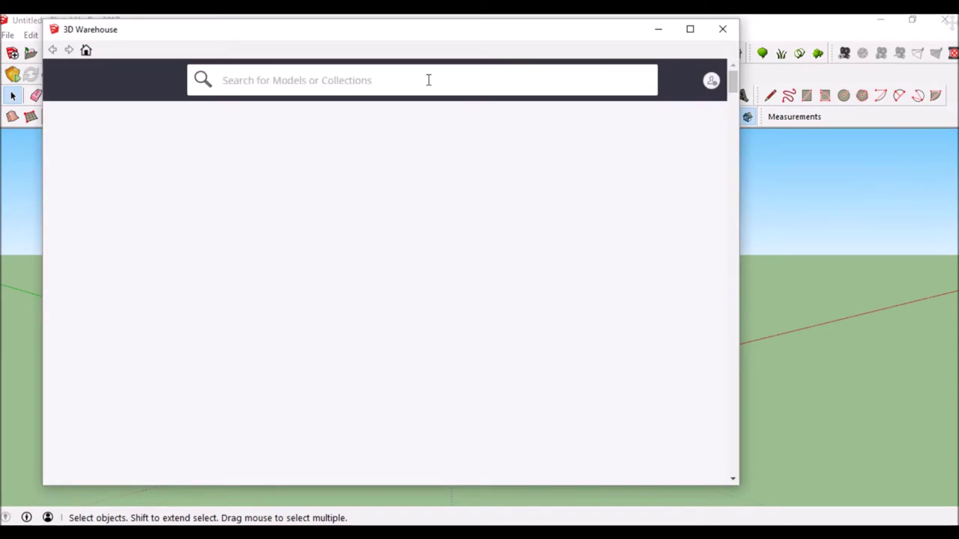
type("h")
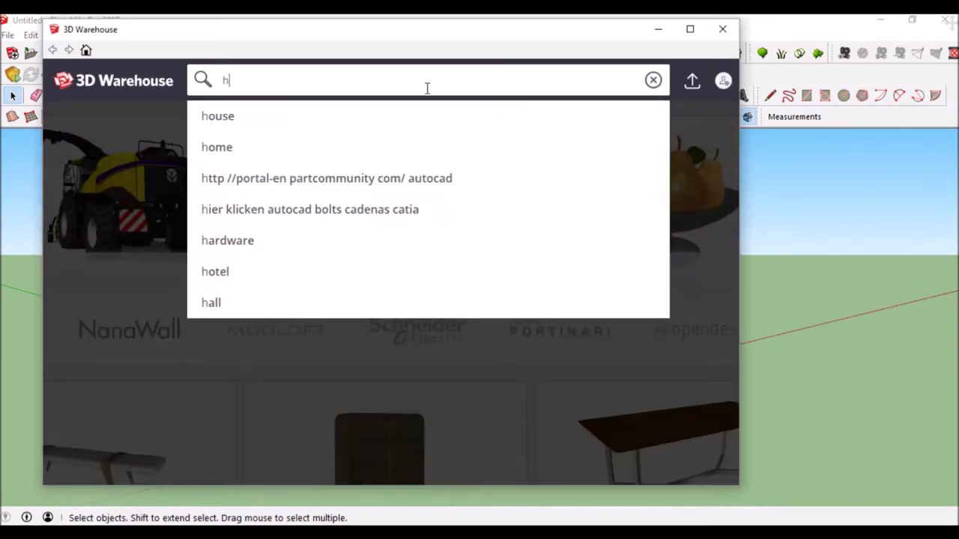
type("ous")
left_click(377, 115)
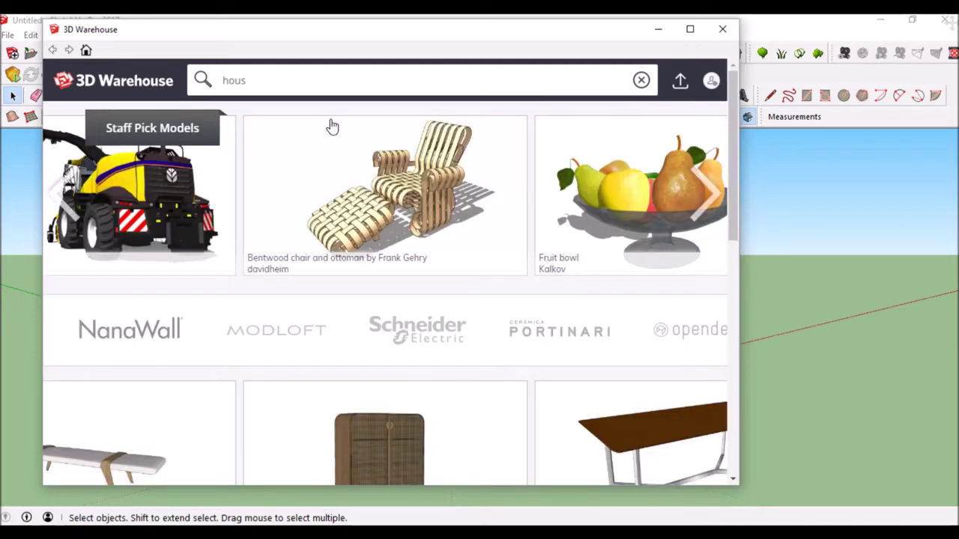
Download the house model from the first House collection and place it at the origin.
scroll(414, 151, "down", 1)
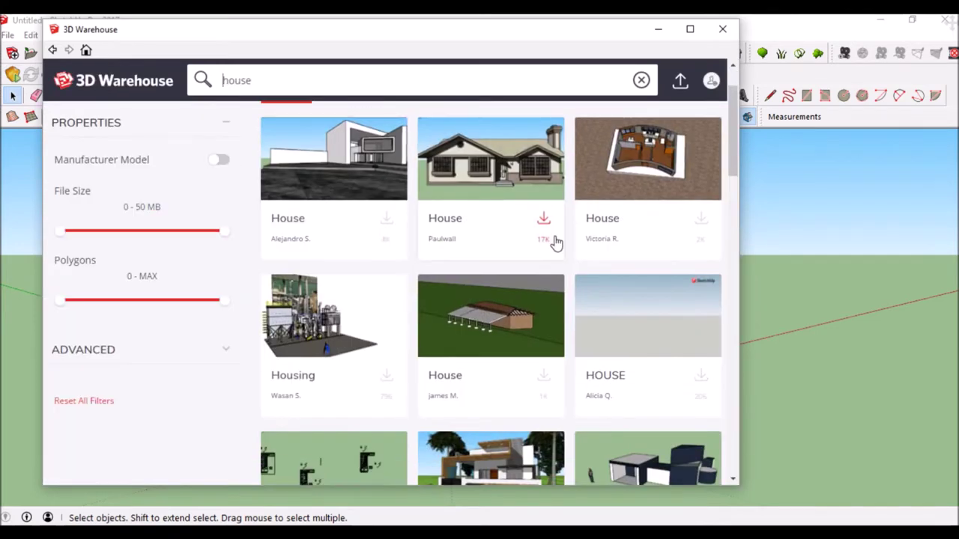
scroll(435, 229, "down", 3)
scroll(497, 187, "down", 2)
scroll(497, 187, "down", 2)
scroll(497, 188, "up", 2)
scroll(497, 188, "up", 5)
left_click(368, 163)
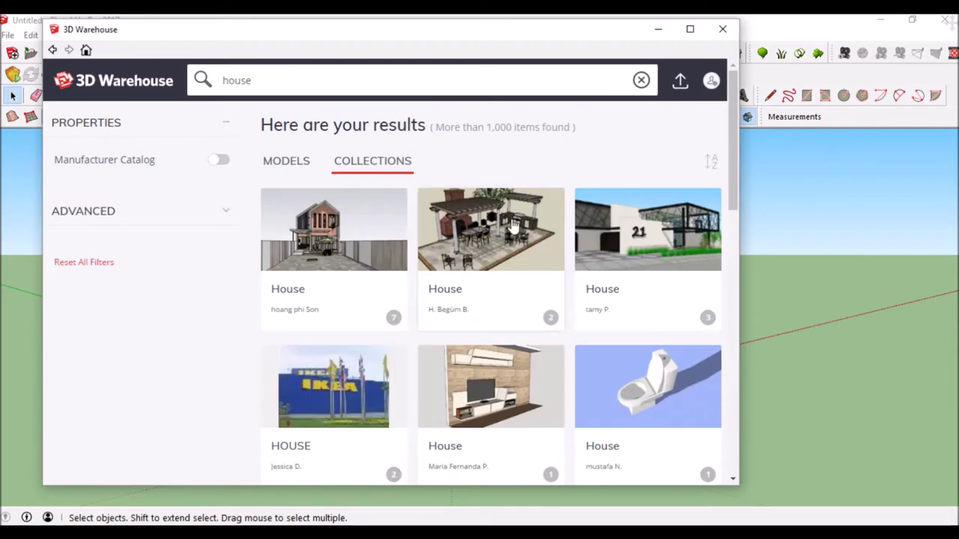
left_click(344, 273)
left_click(245, 397)
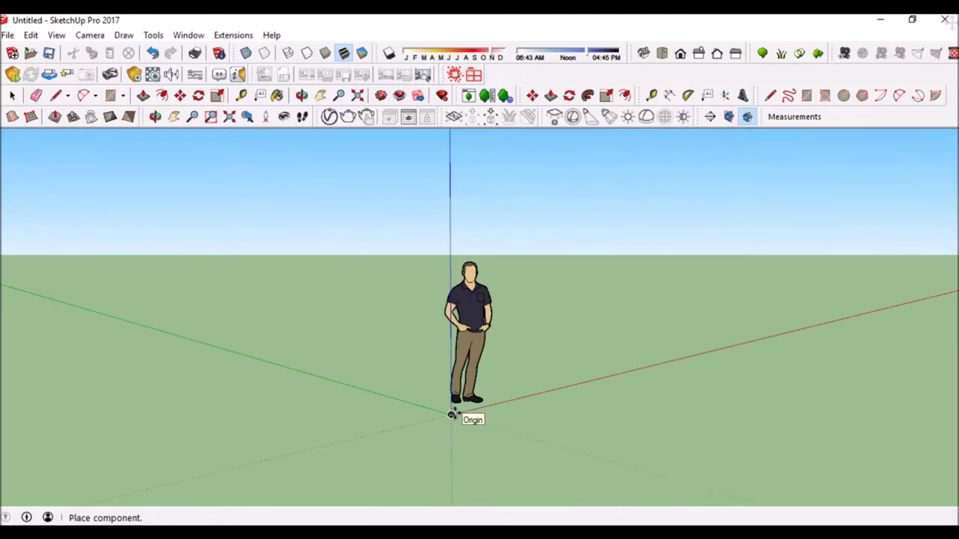
left_click(452, 414)
Deselect the placed house and frame the umbrella and right fence in view.
left_click(147, 186)
scroll(365, 258, "up", 3)
scroll(365, 259, "up", 5)
mouse_move(365, 259)
middle_mouse_down()
mouse_move(689, 332)
mouse_move(500, 311)
mouse_move(480, 300)
middle_mouse_up()
scroll(500, 311, "down", 3)
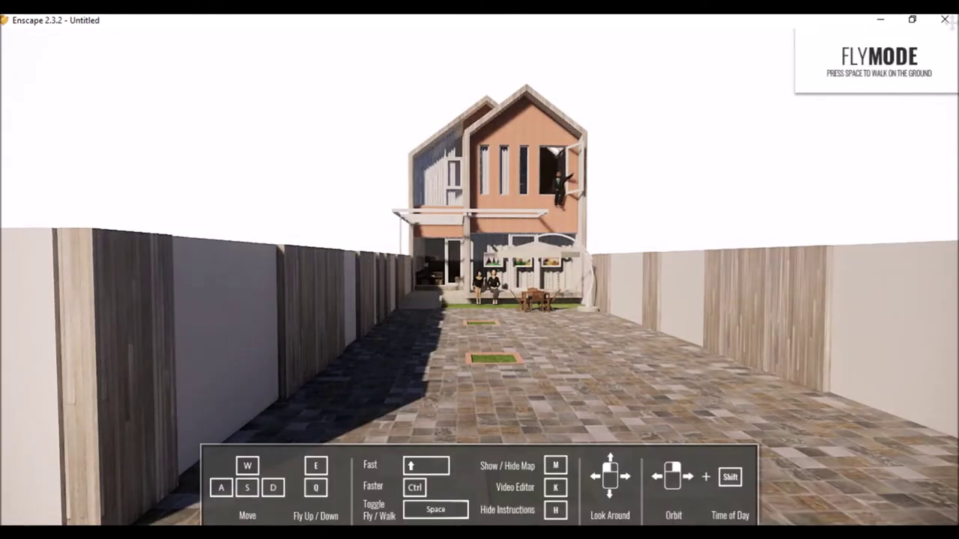
Fly the Enscape camera toward the patio, then snap Enscape right and SketchUp left.
key("w")
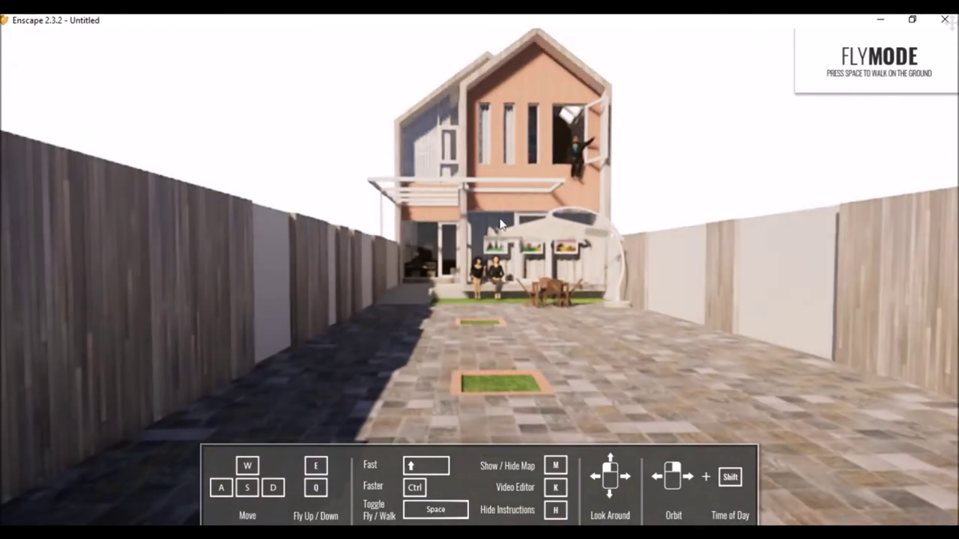
key("w")
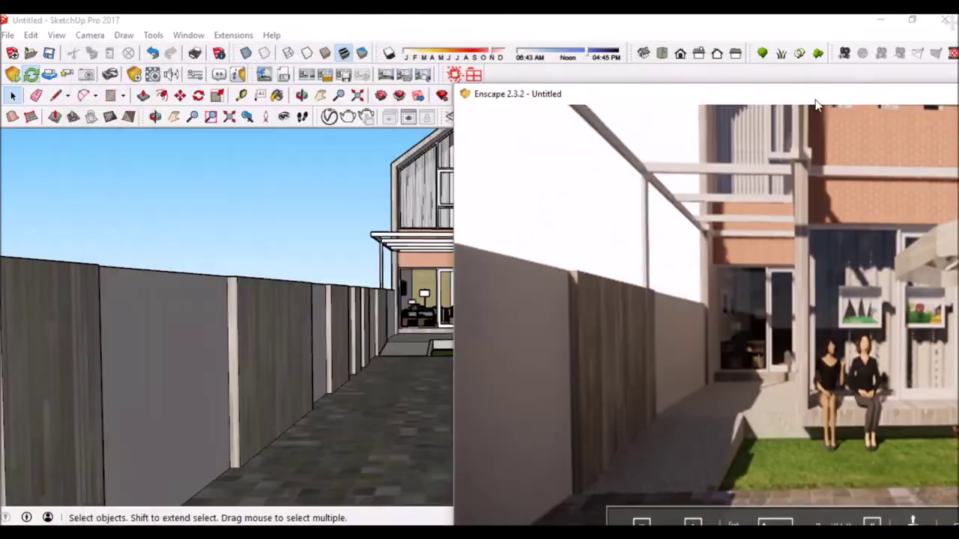
left_click_drag(816, 96, 957, 104)
left_click(214, 255)
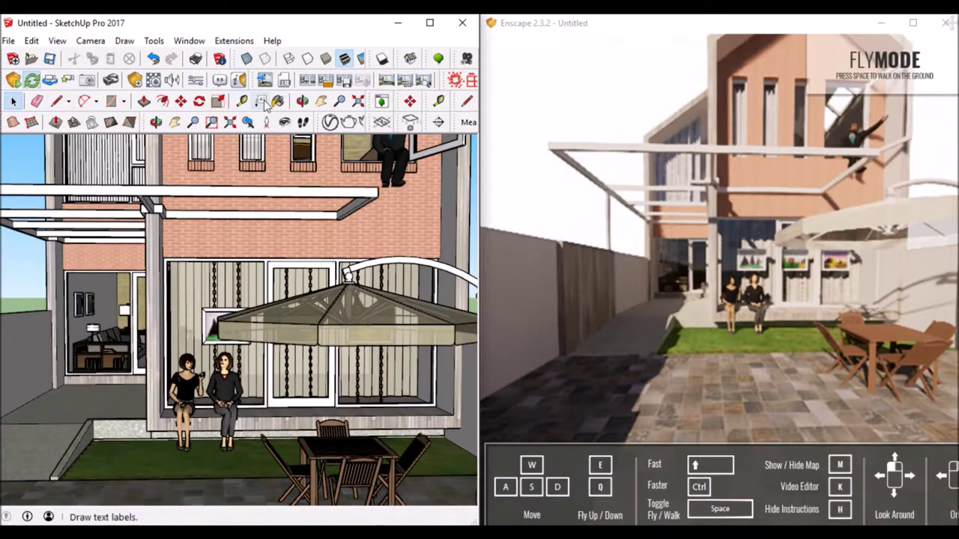
Show the In Model materials and select Kinh trong1 glass for editing.
left_click(278, 101)
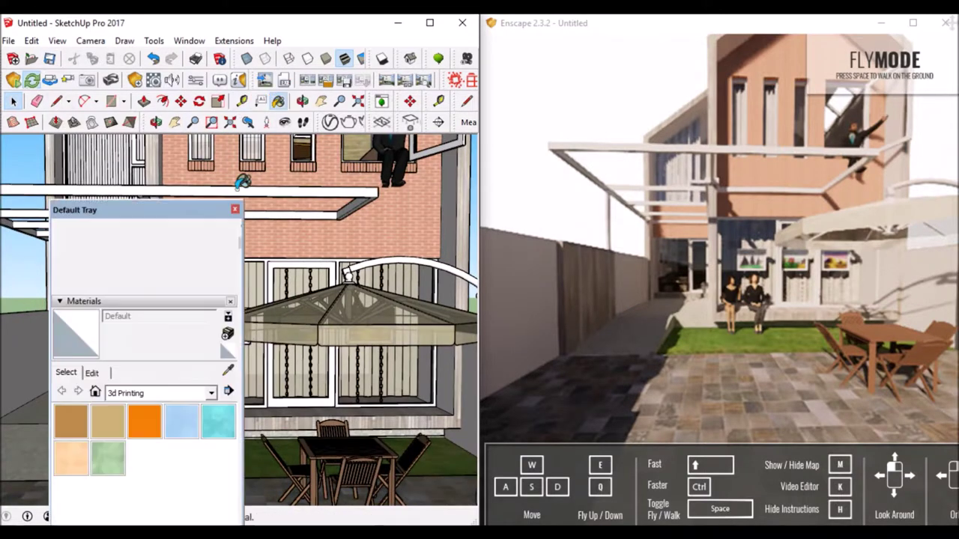
left_click(96, 391)
left_click_drag(172, 210, 119, 128)
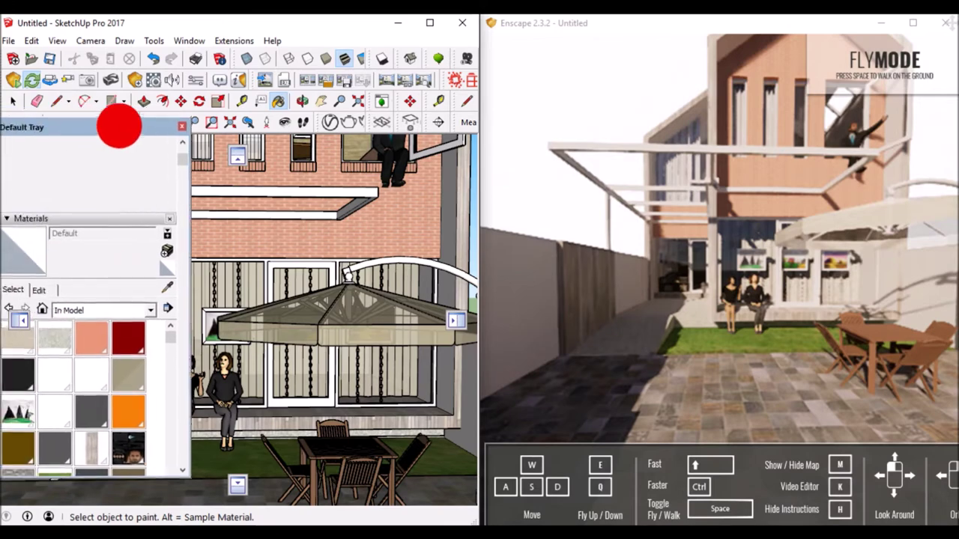
left_click(17, 373)
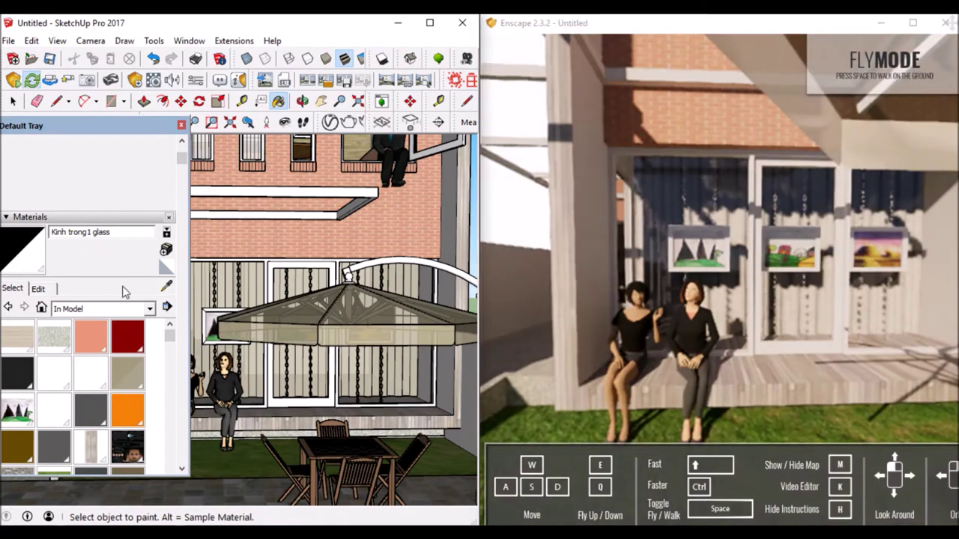
left_click(37, 288)
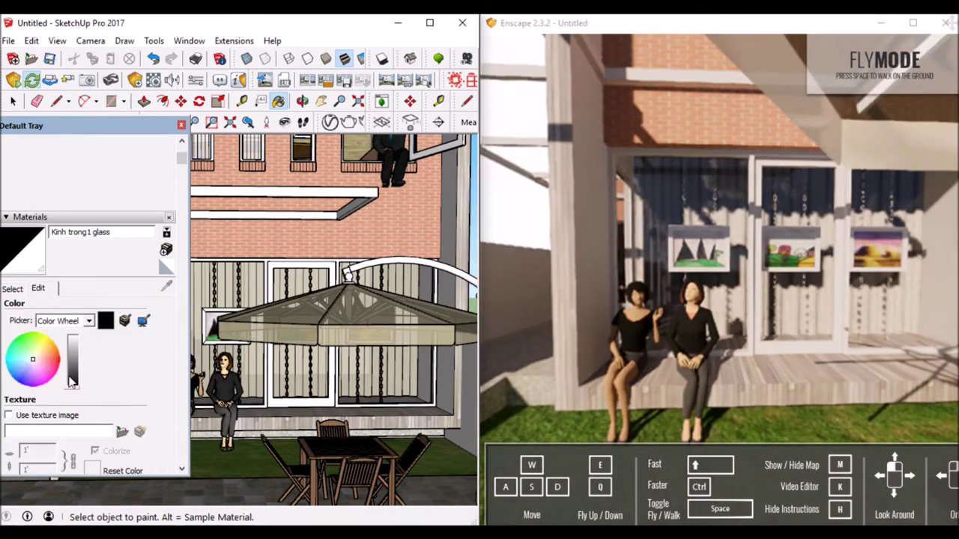
Drag the Kinh trong1 glass opacity slider down to 0.
scroll(78, 372, "down", 3)
left_click_drag(97, 421, 28, 421)
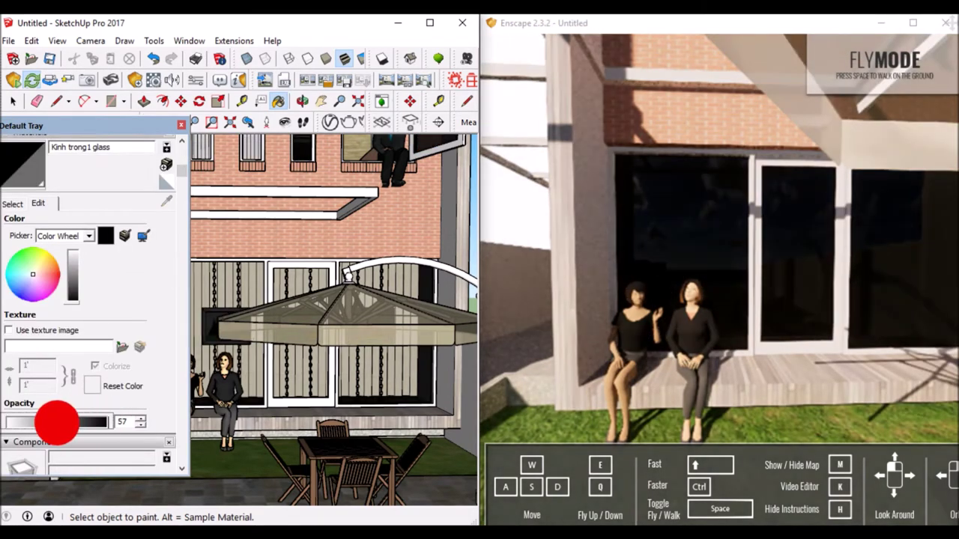
left_click_drag(95, 421, 21, 421)
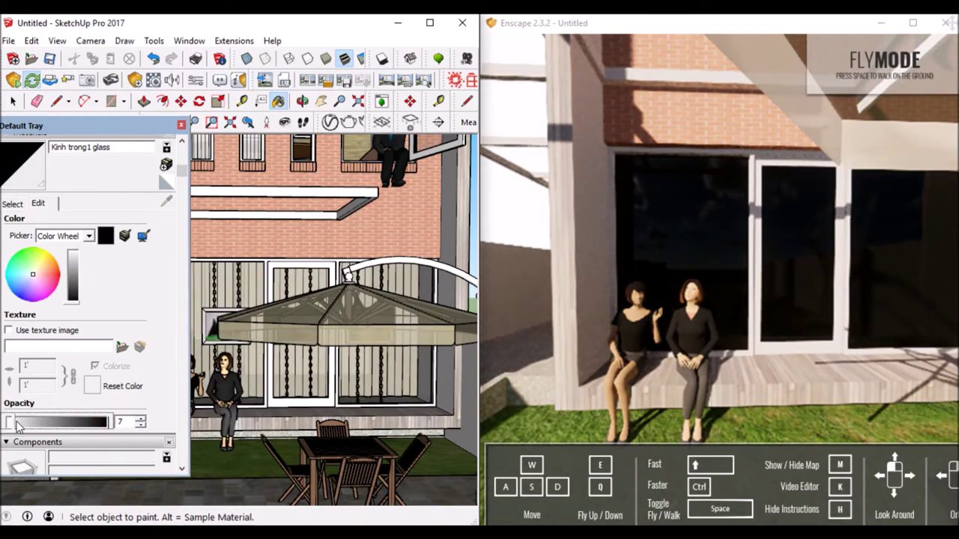
scroll(597, 250, "down", 5)
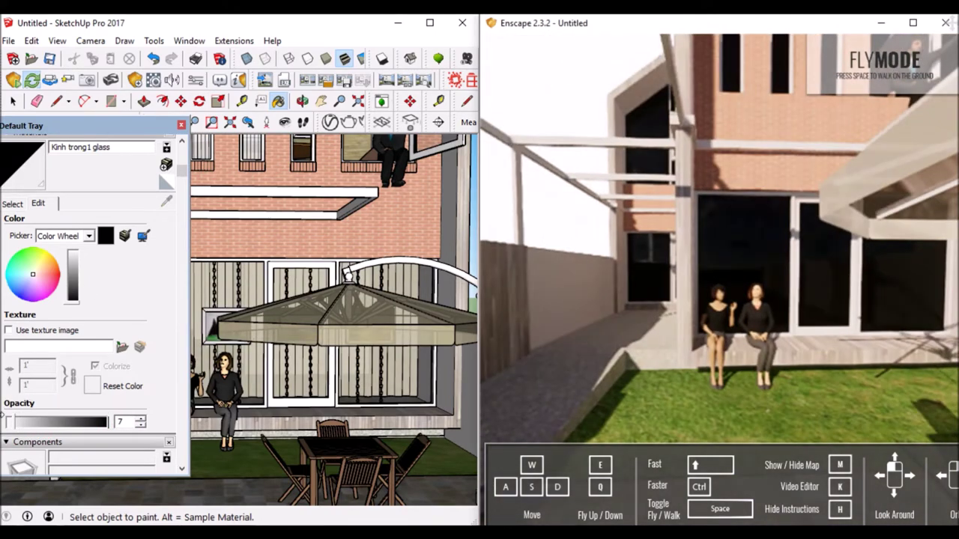
left_click(12, 421)
Turn the Enscape view toward the bench and umbrella and reload the live render.
left_click(647, 272)
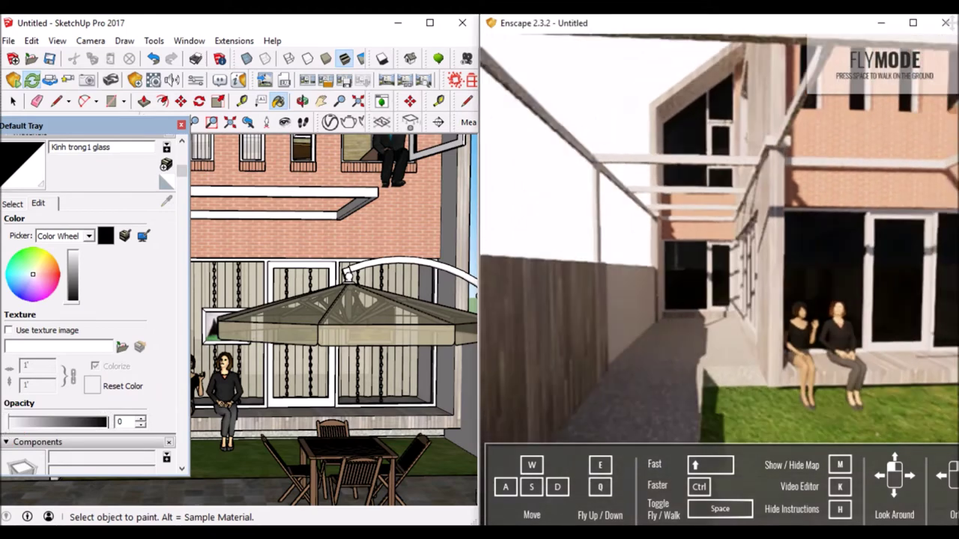
left_click_drag(646, 272, 693, 266)
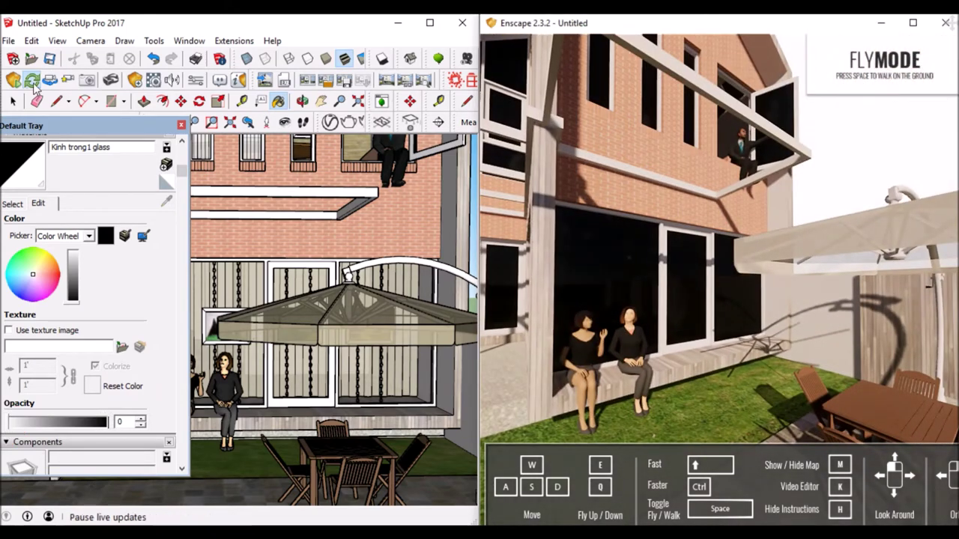
left_click(33, 81)
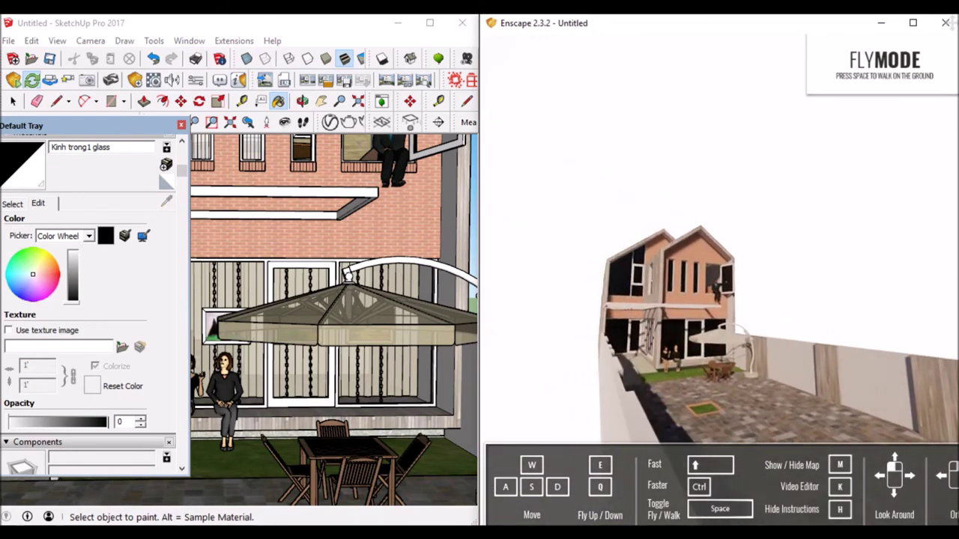
left_click(11, 204)
Close the materials tray, inspect the grass planter in Enscape, then reopen the materials.
left_click(182, 128)
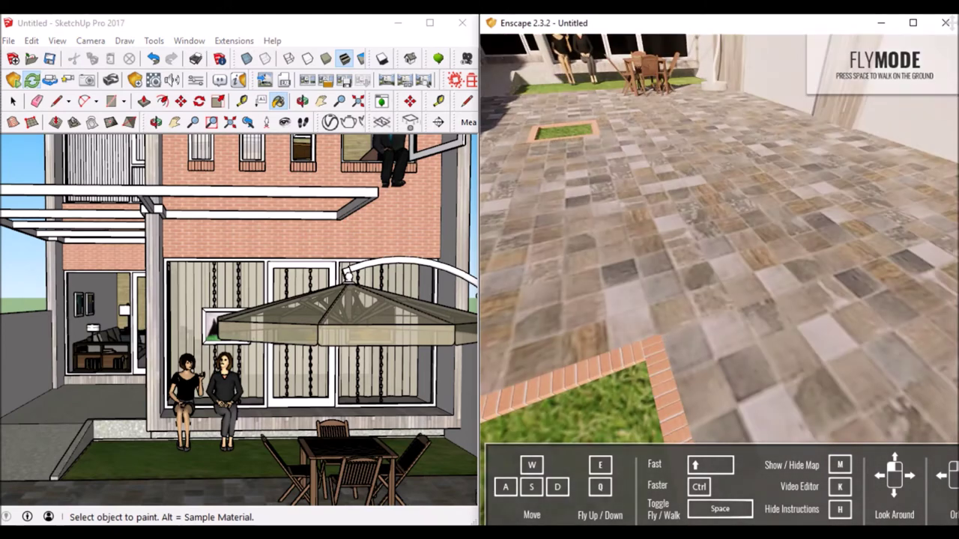
left_click(790, 145)
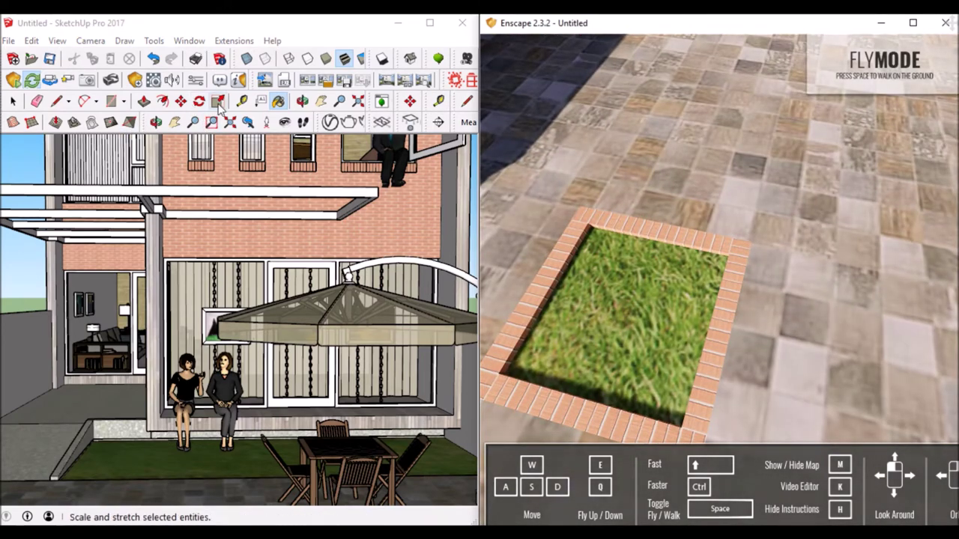
left_click(276, 99)
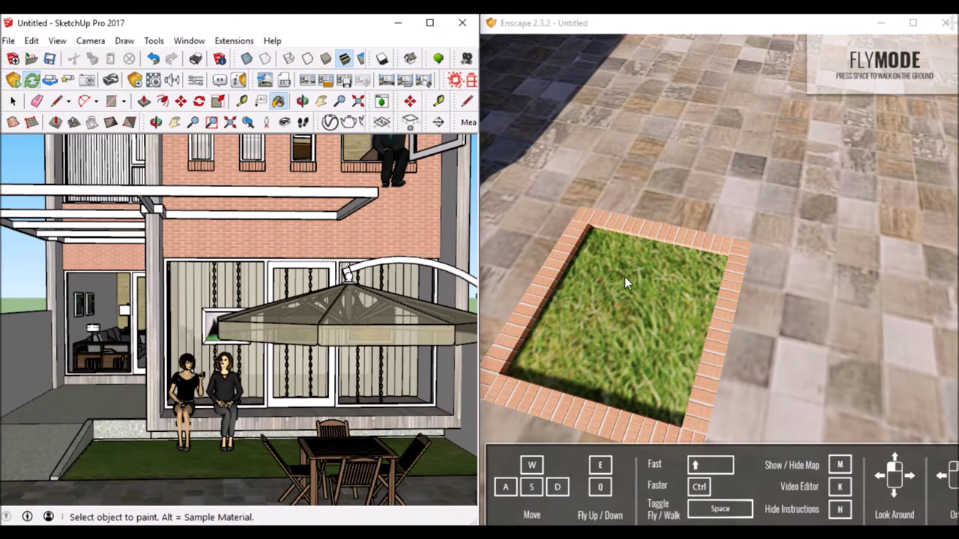
left_click_drag(95, 129, 113, 126)
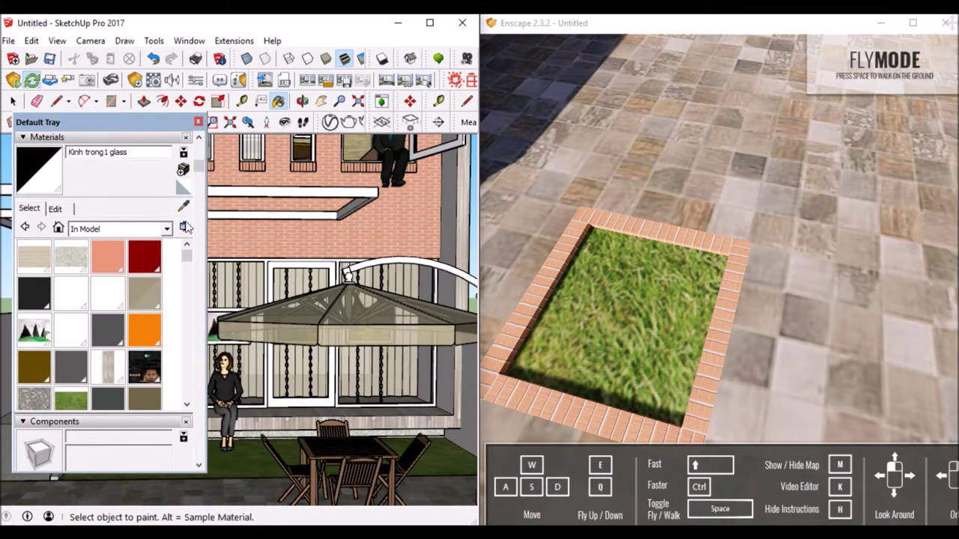
Sample the Carpet_Plush_Forest grass material from the lawn and reactivate the Paint Bucket.
left_click(250, 453, "alt")
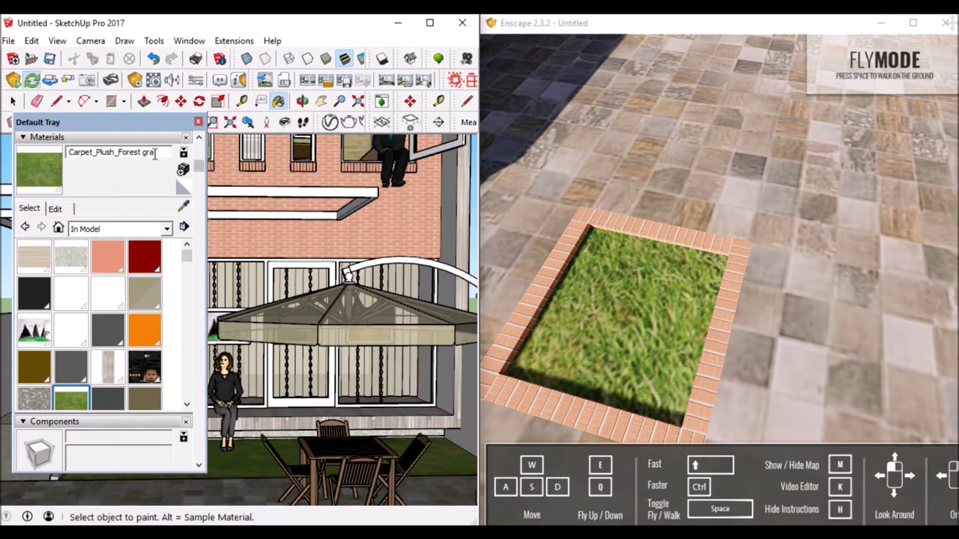
left_click(197, 122)
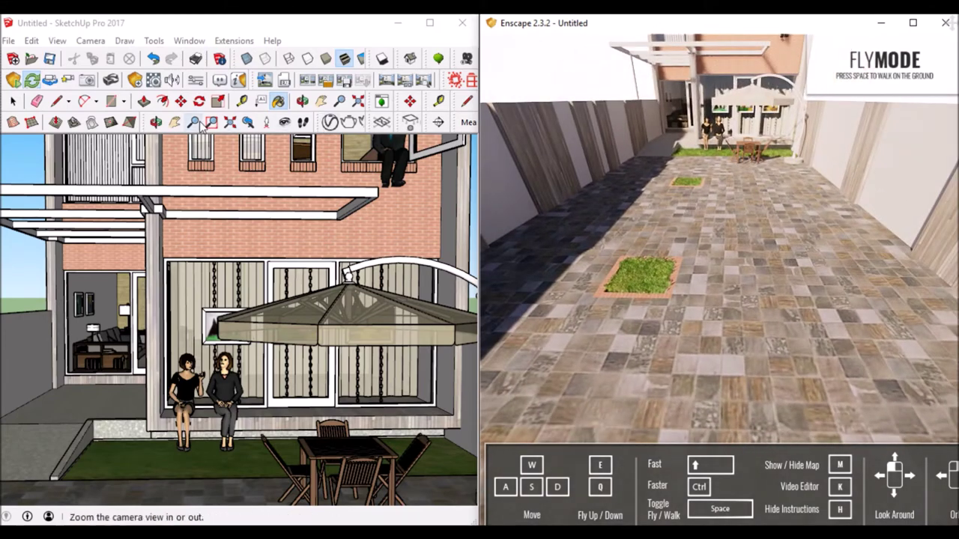
left_click(278, 102)
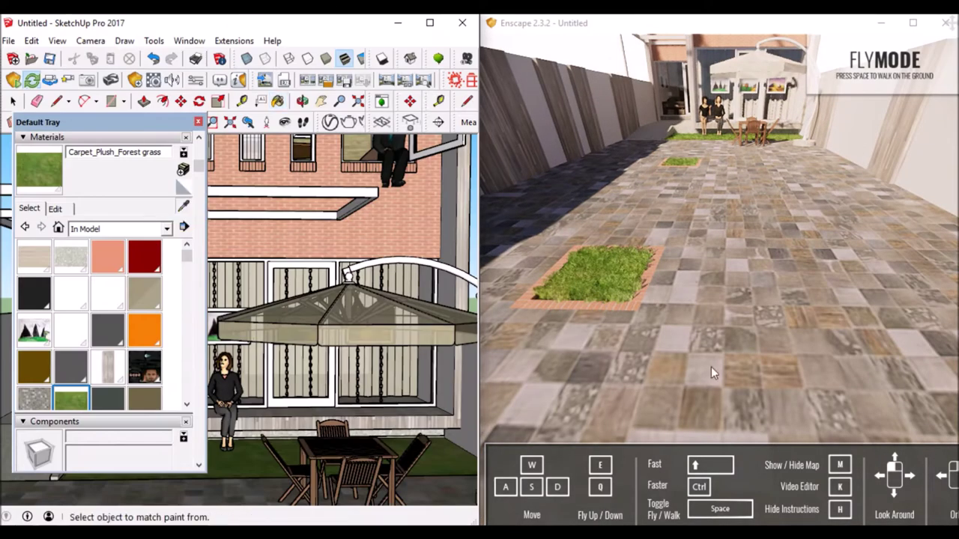
left_click(285, 122)
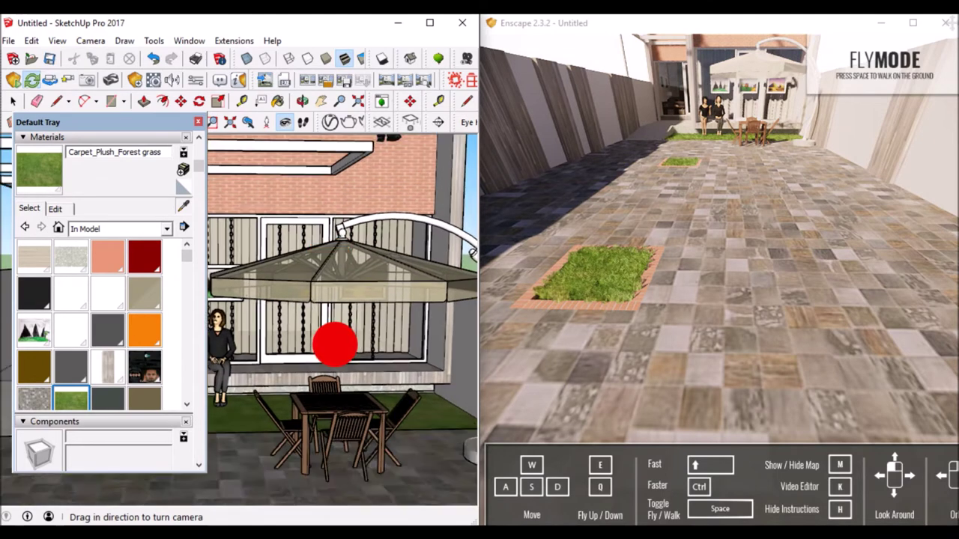
Tilt down and sample the paved floor's Brick_Tumbled ceramic material.
left_click_drag(334, 343, 154, 231)
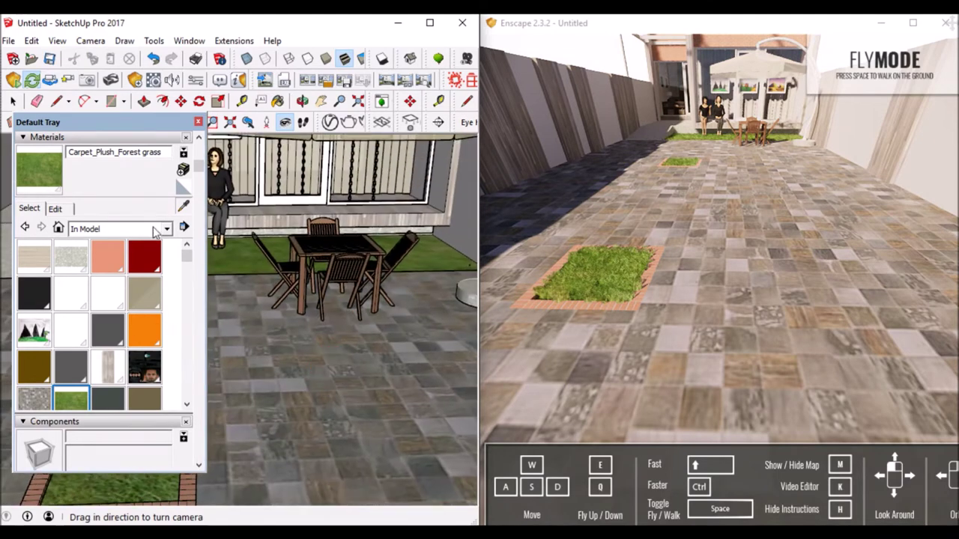
left_click(300, 357)
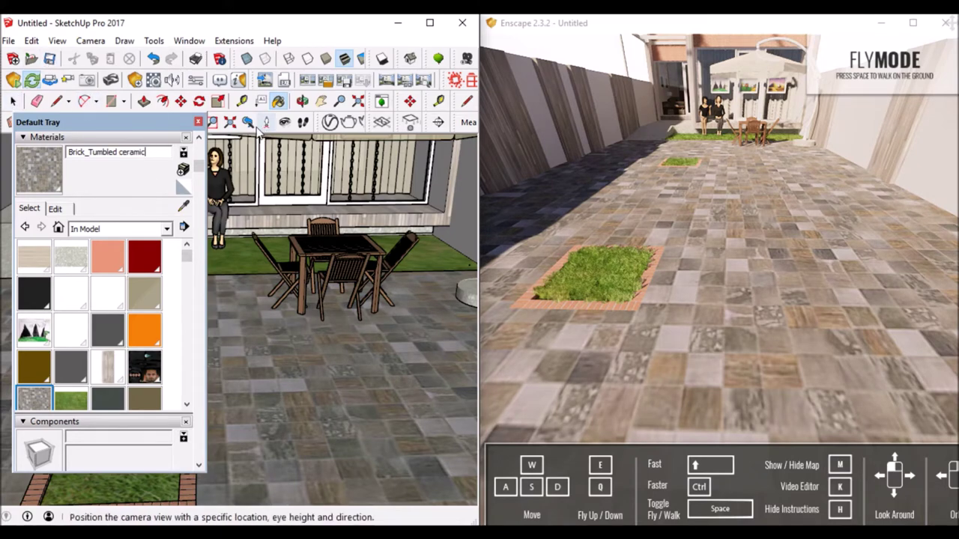
left_click(284, 122)
mouse_move(314, 317)
left_mouse_down()
mouse_move(345, 357)
mouse_move(363, 315)
left_mouse_up()
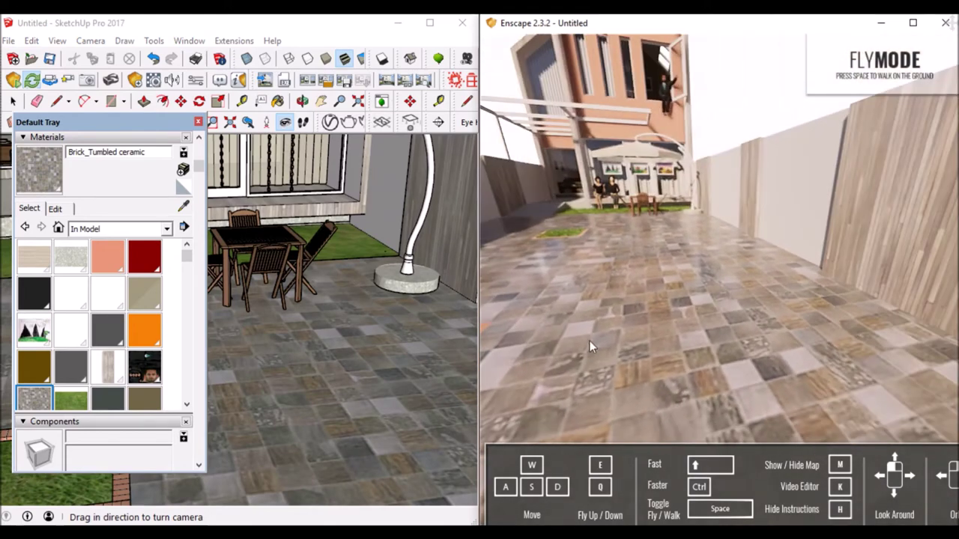
Look up at the house wall and sample its BRK0051.jpg brick material.
left_click(606, 325)
mouse_move(312, 278)
left_mouse_down()
mouse_move(255, 156)
mouse_move(364, 282)
left_mouse_up()
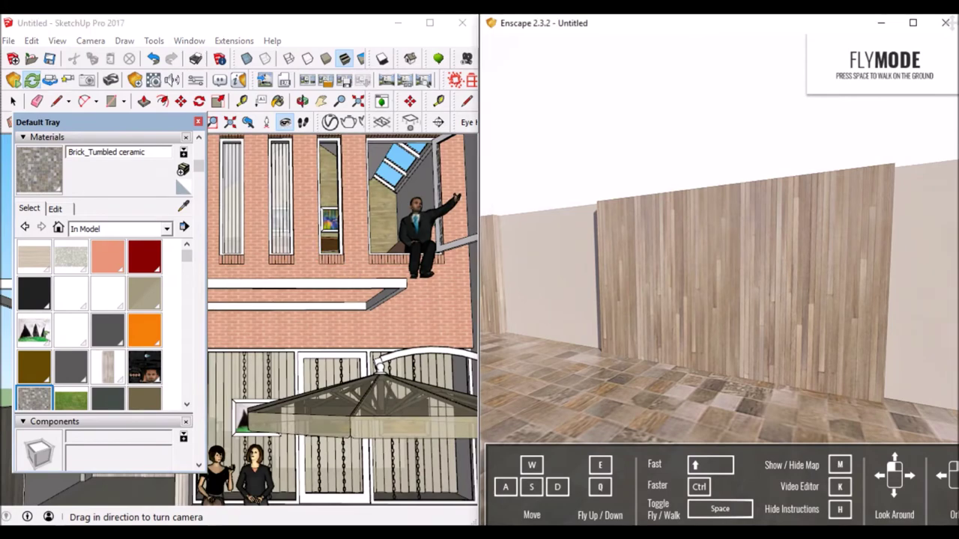
left_click_drag(543, 300, 730, 379)
left_click(205, 258)
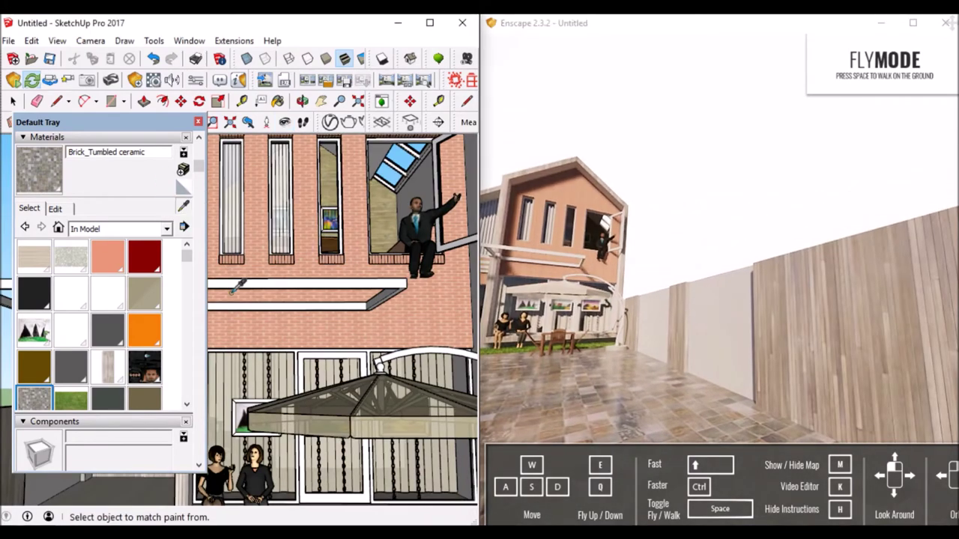
left_click(260, 312, "alt")
left_click(55, 208)
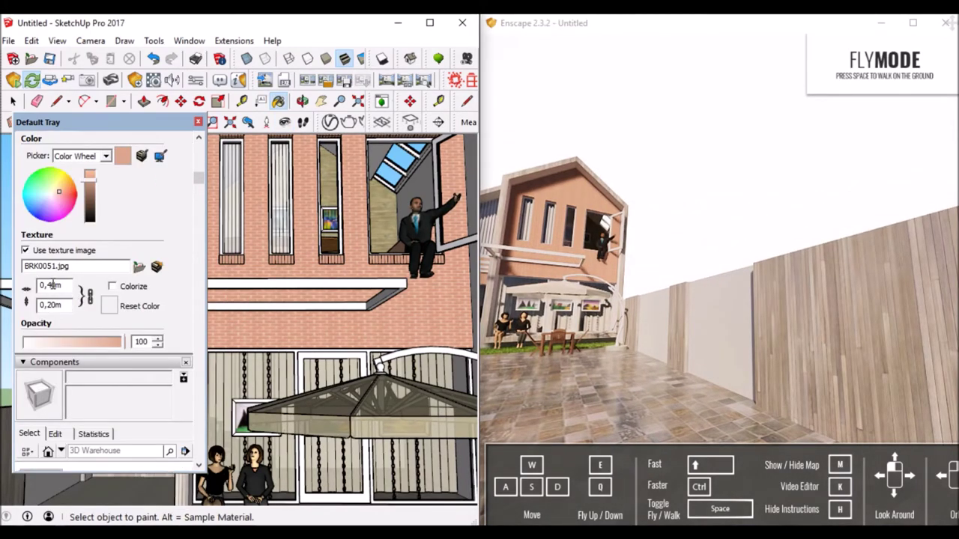
Set the brick texture size to 0,50m by 0,25m.
type("5")
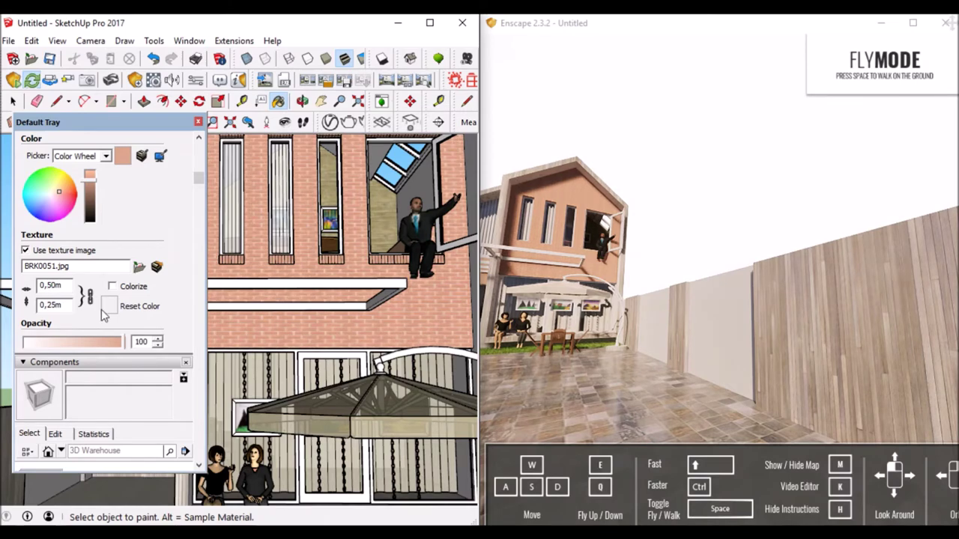
scroll(566, 240, "up", 2)
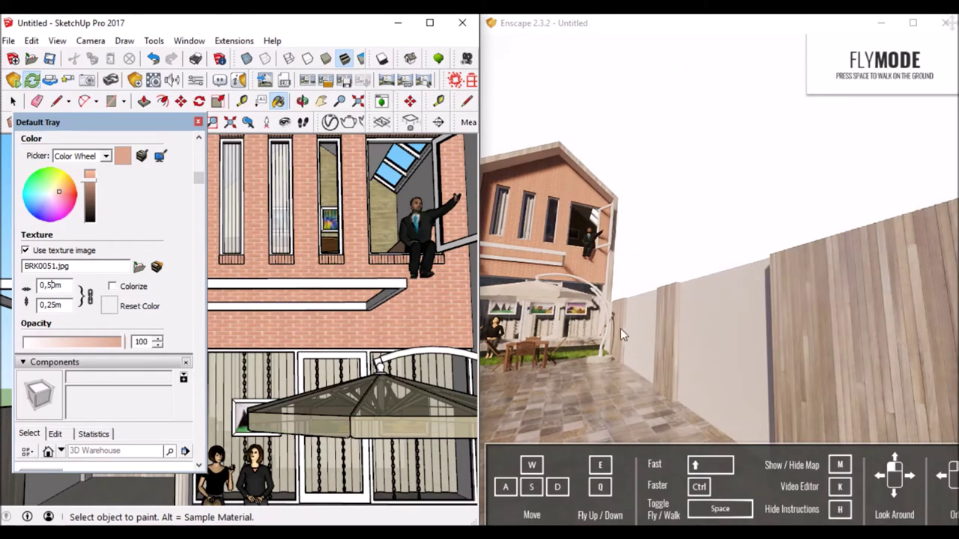
left_click_drag(617, 337, 682, 307)
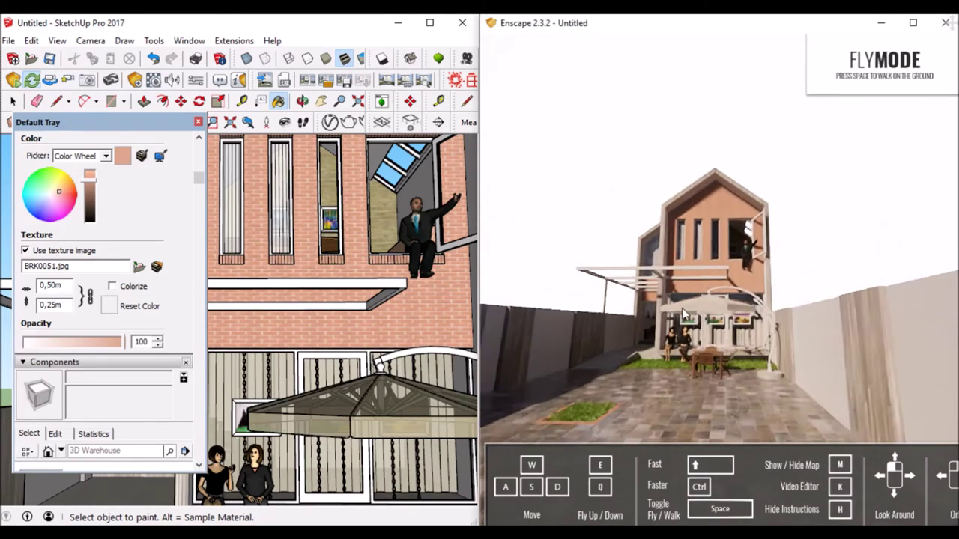
scroll(683, 339, "up", 1)
scroll(683, 340, "up", 1)
scroll(683, 339, "up", 1)
scroll(104, 189, "up", 3)
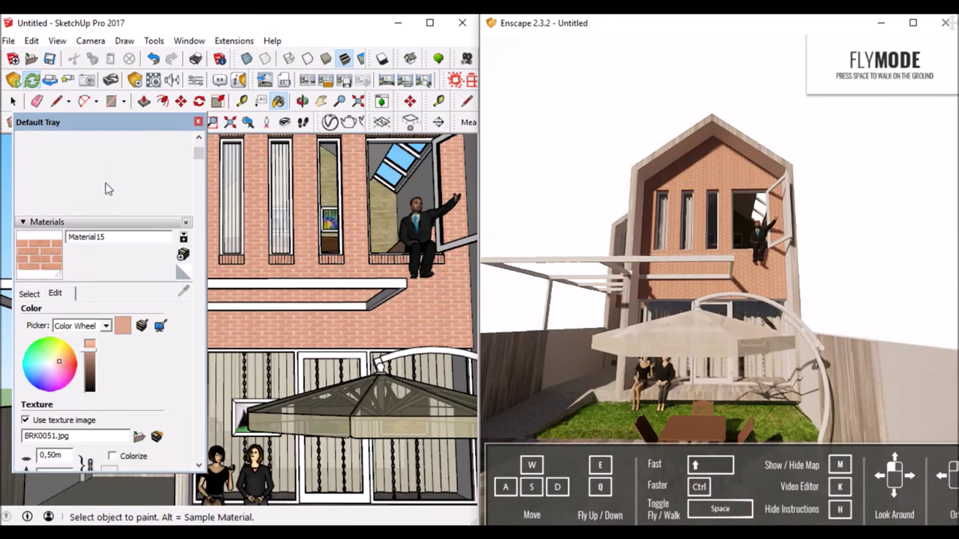
Rename the brick material to 'Material15 ceramic' and return to the swatch library.
left_click(116, 237)
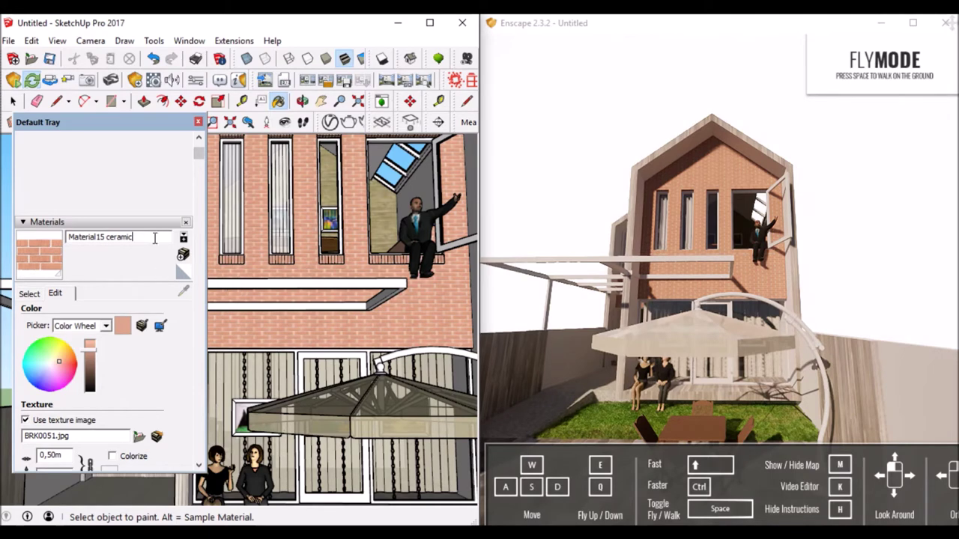
scroll(704, 232, "up", 3)
left_click(704, 237)
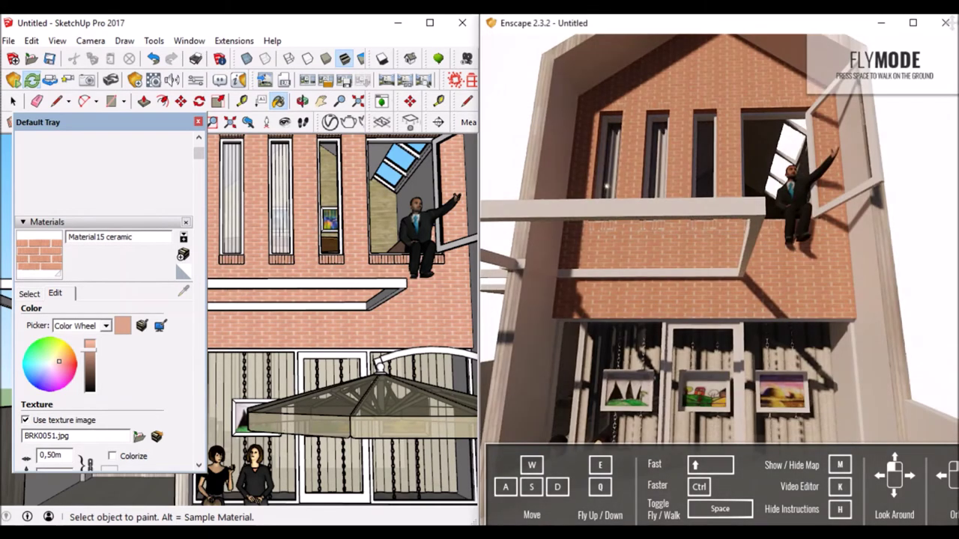
left_click_drag(704, 237, 569, 247)
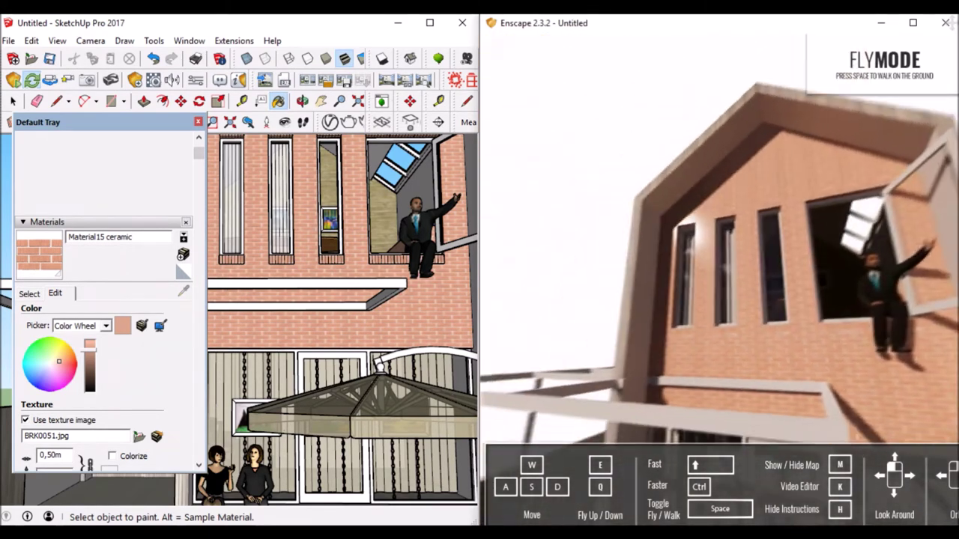
key("w")
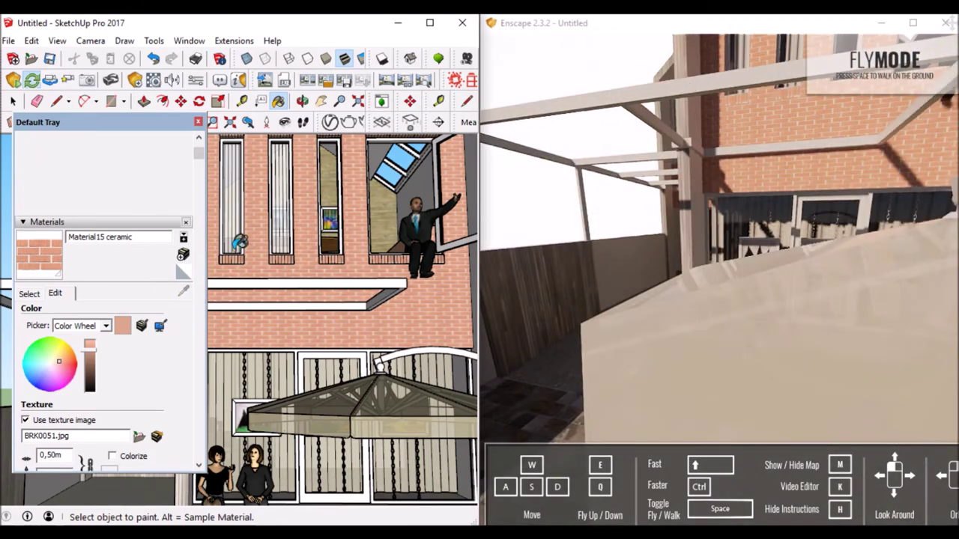
left_click(28, 293)
left_click(184, 271)
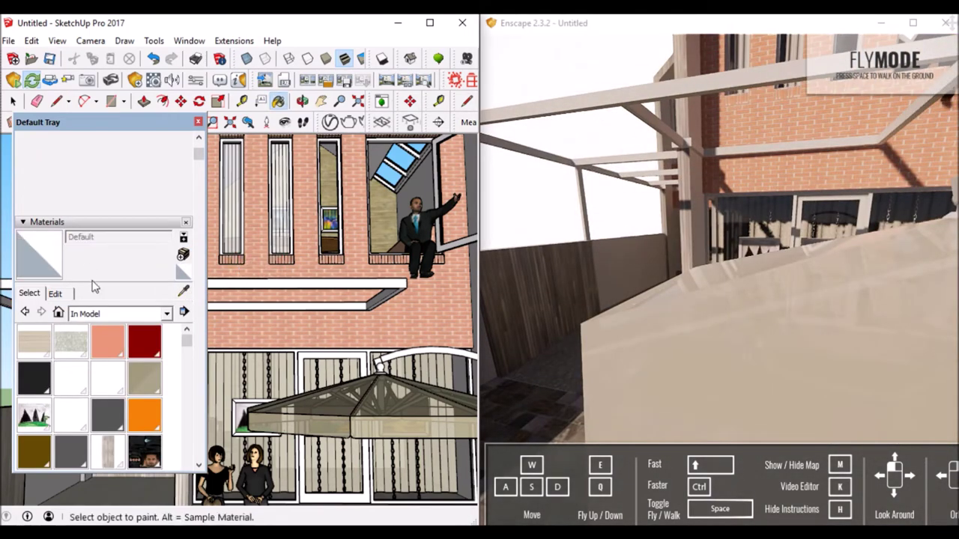
Open the pergola beam group and paint it with Aluminum from the Metal library.
mouse_move(54, 121)
left_mouse_down()
mouse_move(285, 241)
mouse_move(563, 127)
mouse_move(622, 295)
mouse_move(608, 221)
left_mouse_up()
left_click(659, 407)
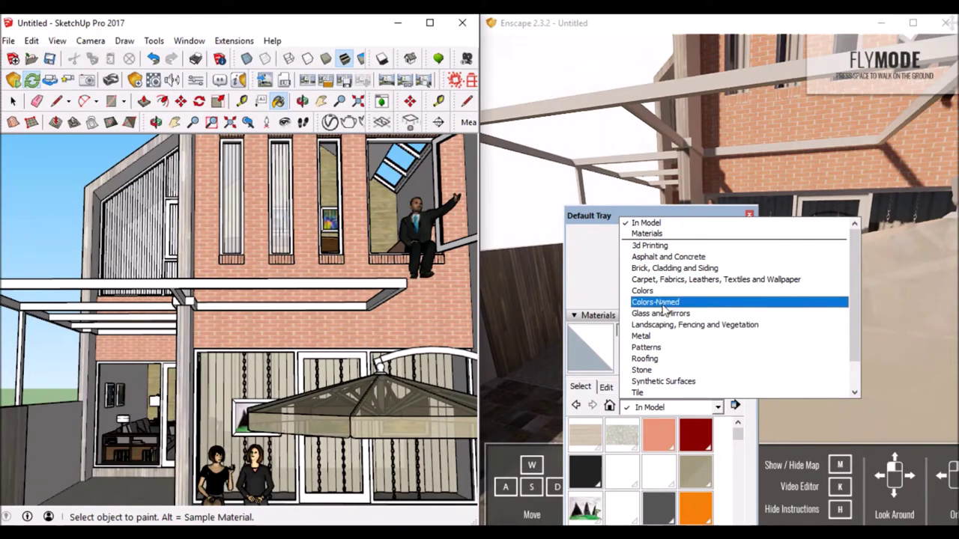
left_click(664, 336)
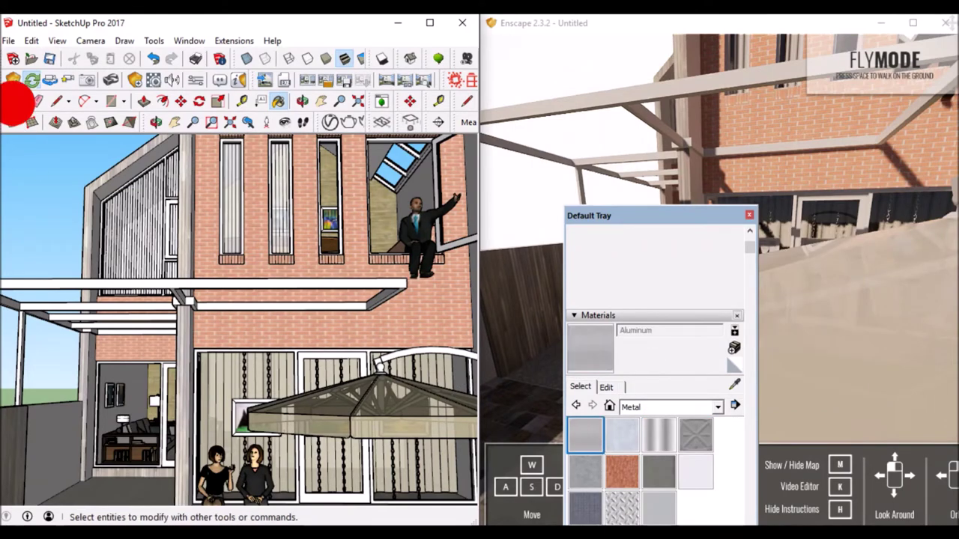
left_click(183, 277)
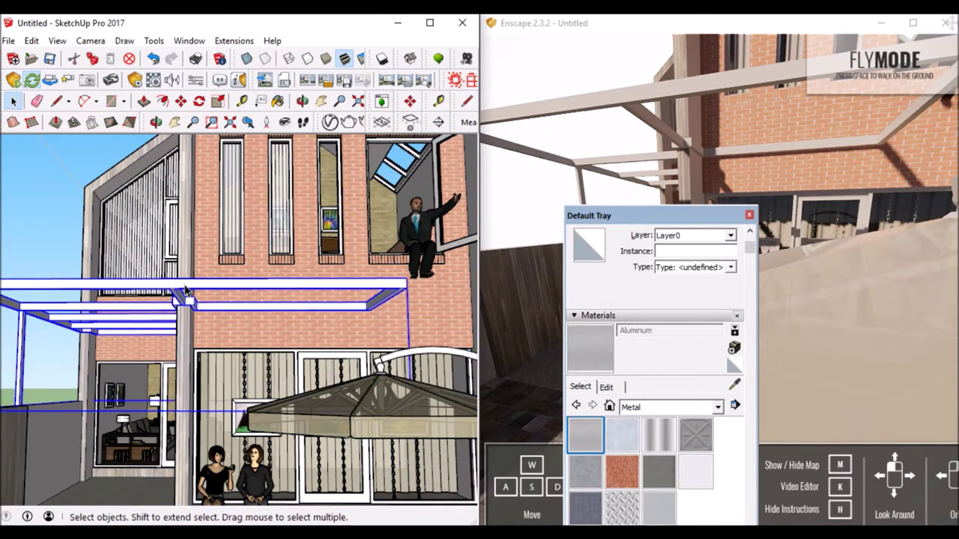
double_click(183, 277)
left_click(595, 432)
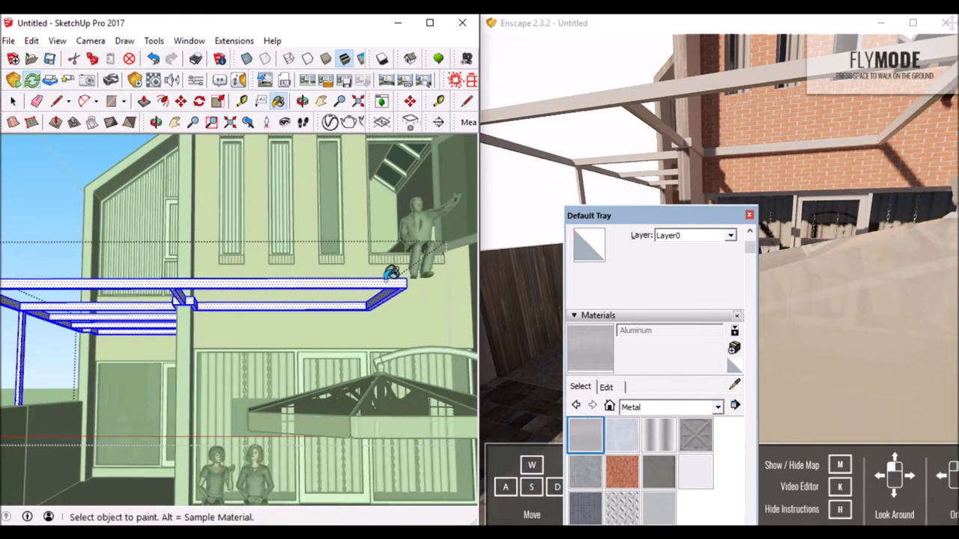
left_click(379, 266)
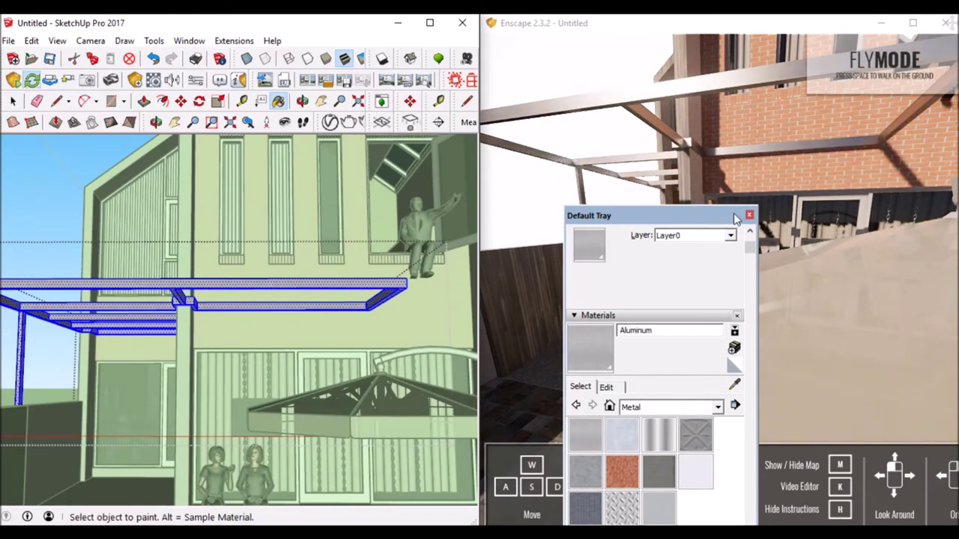
left_click_drag(687, 215, 432, 333)
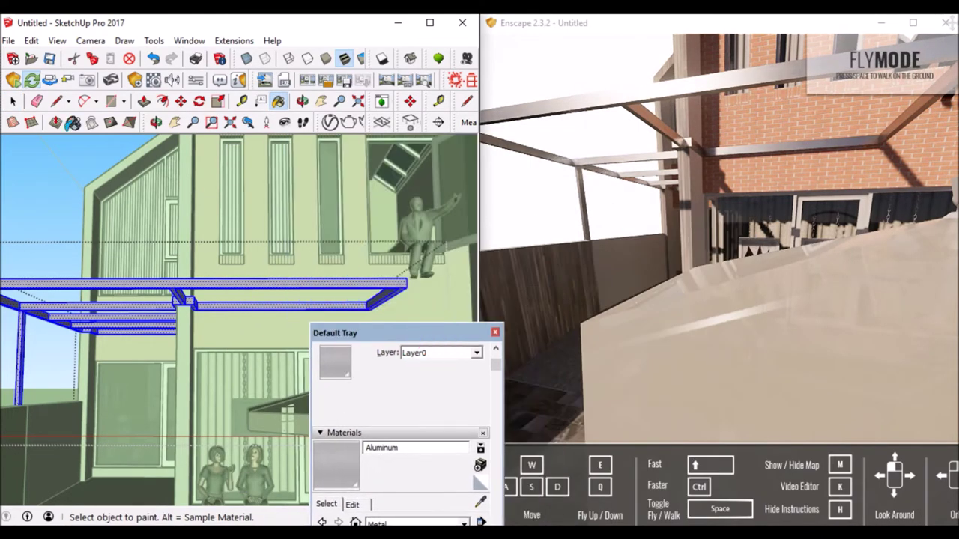
middle_click_drag(66, 176, 232, 203)
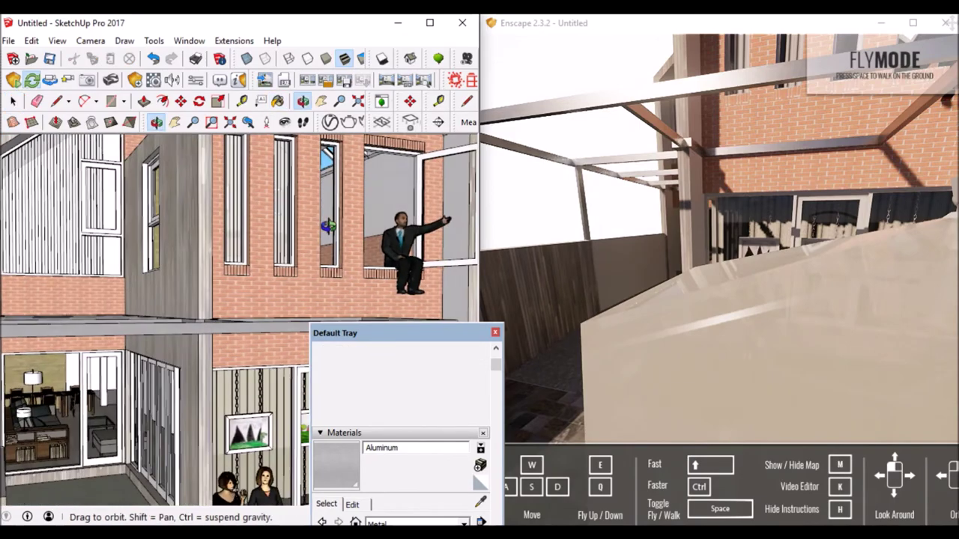
Sample the 'Kinh trong1 glass' material from a window on the front brick wall.
middle_click_drag(232, 202, 303, 329)
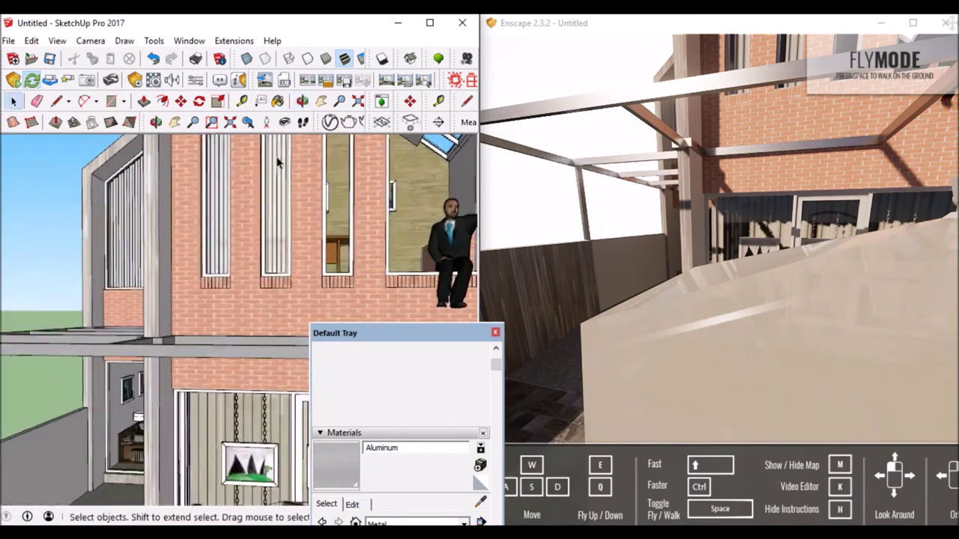
left_click(480, 501)
left_click(298, 310)
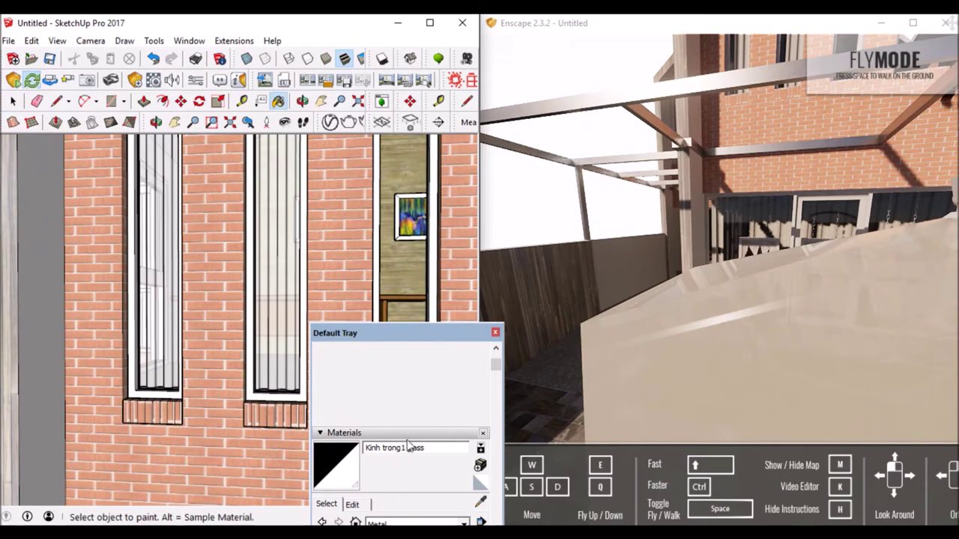
left_click(396, 235)
scroll(385, 250, "down", 5)
Fly the live render out to the backyard and bring the Materials tray back up.
middle_click_drag(385, 250, 473, 244)
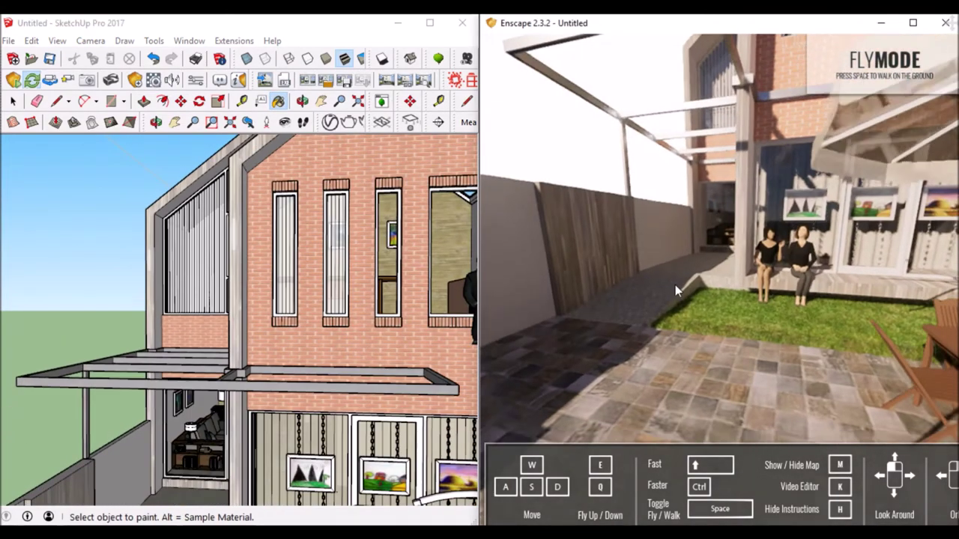
left_click_drag(675, 285, 637, 285)
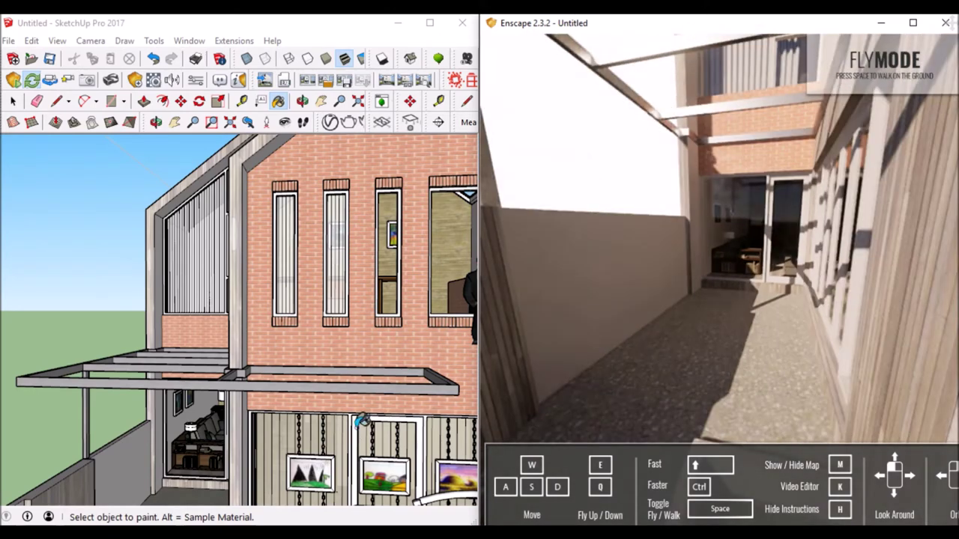
left_click(241, 101)
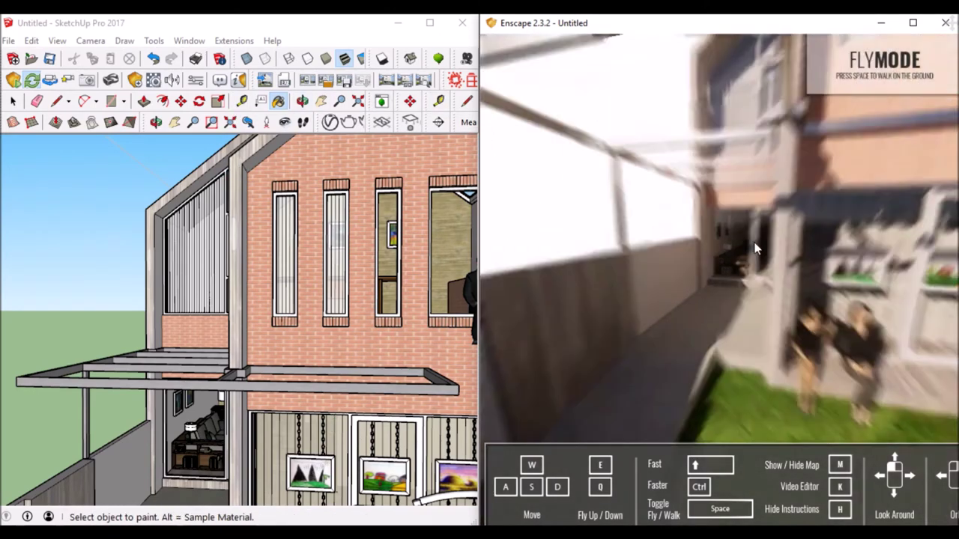
left_click(278, 100)
left_click_drag(357, 343, 54, 119)
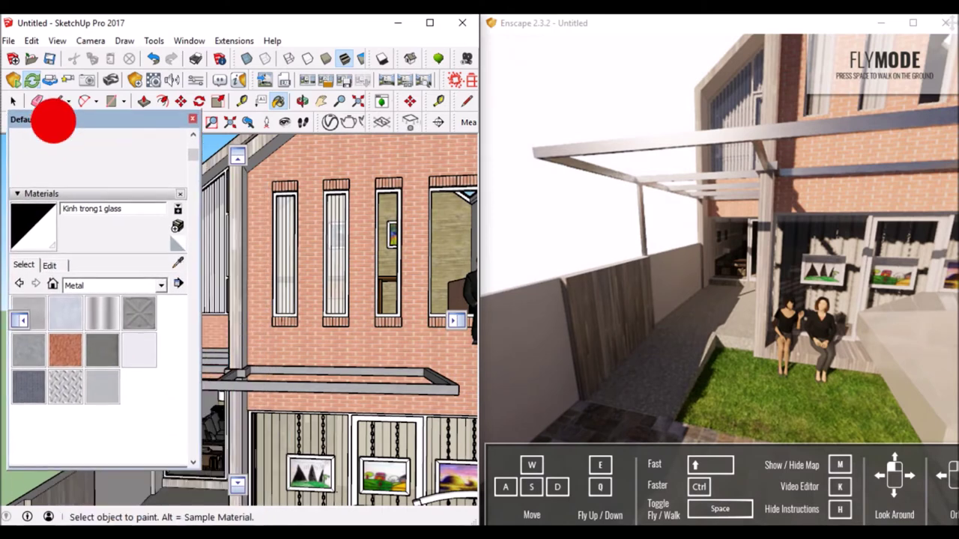
Make Metal Seamed from the Metal collection the current paint material.
left_click(177, 243)
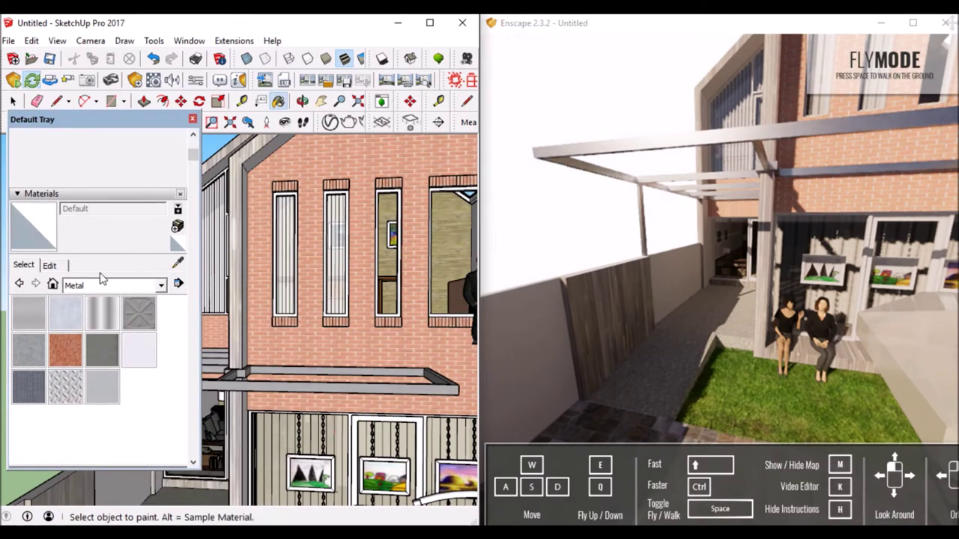
left_click(96, 346)
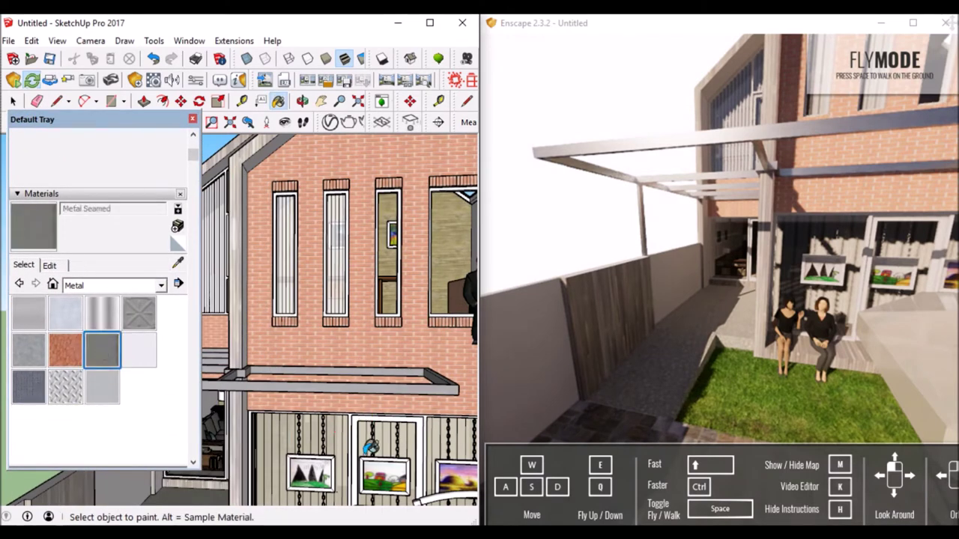
left_click(13, 101)
double_click(349, 428)
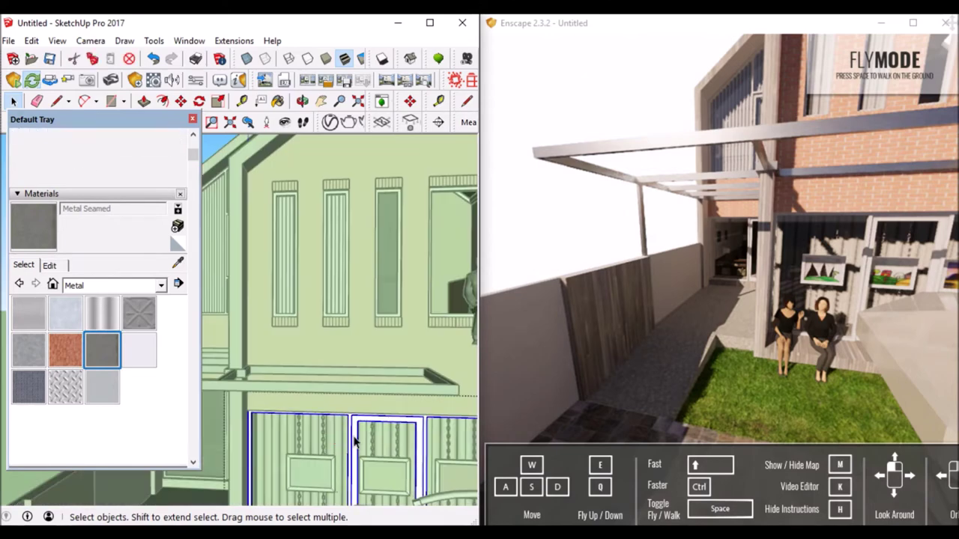
left_click(103, 355)
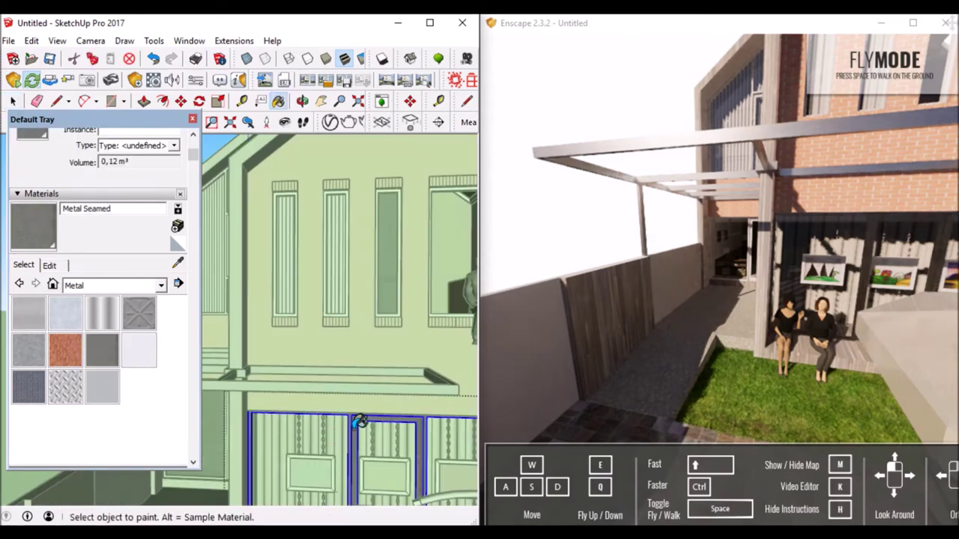
Paint the first upper-floor window frame with Metal Seamed inside its component.
middle_click_drag(361, 423, 374, 419)
left_click(11, 103)
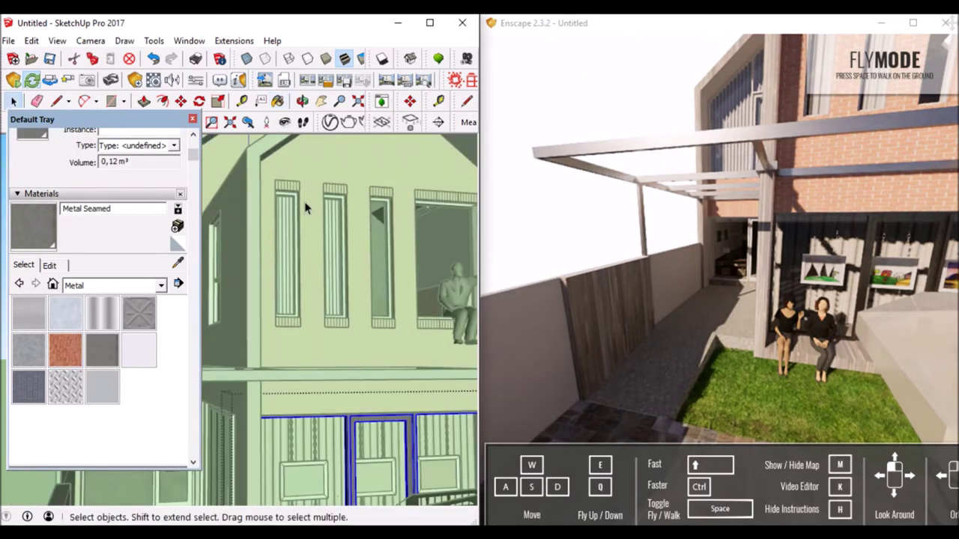
left_click(309, 210)
double_click(382, 227)
left_click(385, 230)
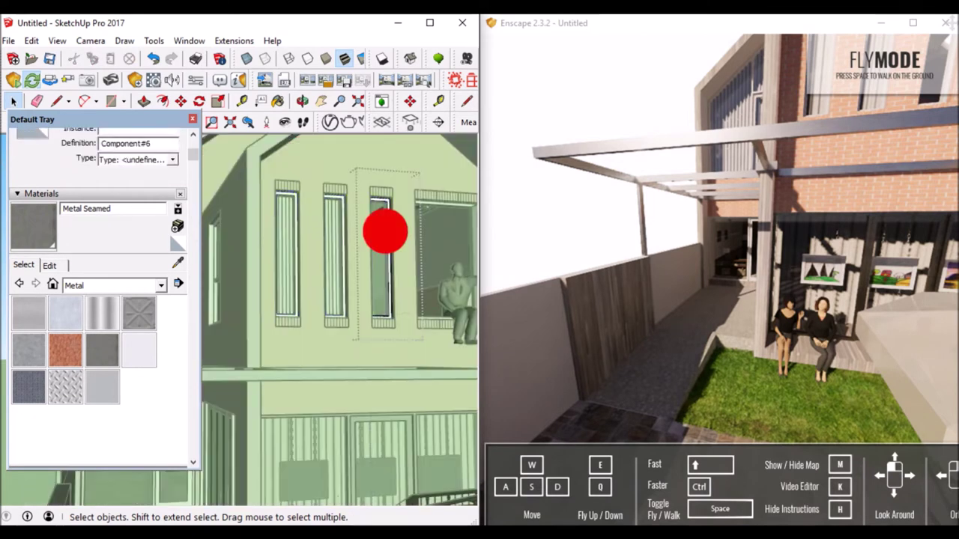
key("b")
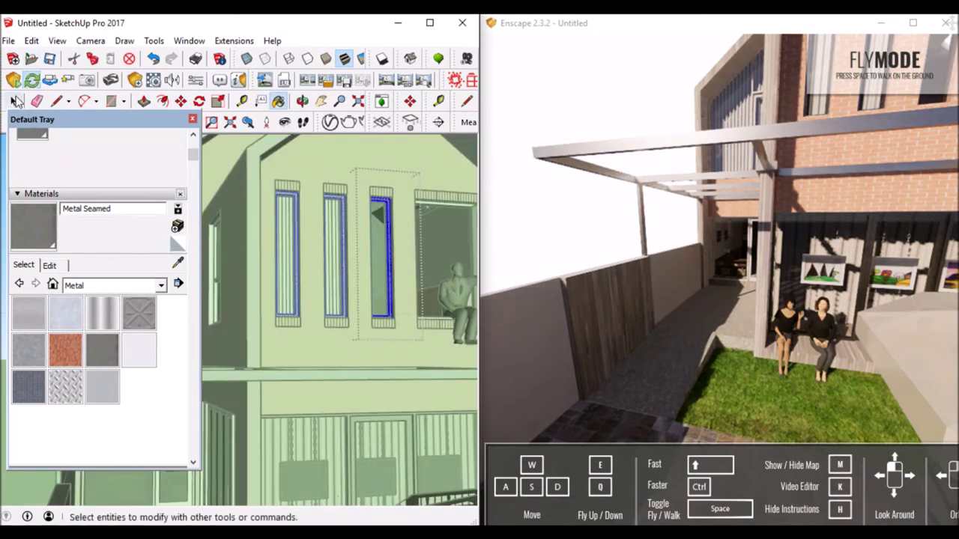
left_click(11, 102)
left_click(405, 272)
Paint another upper window's frame with Metal Seamed and close the component.
left_click(441, 204)
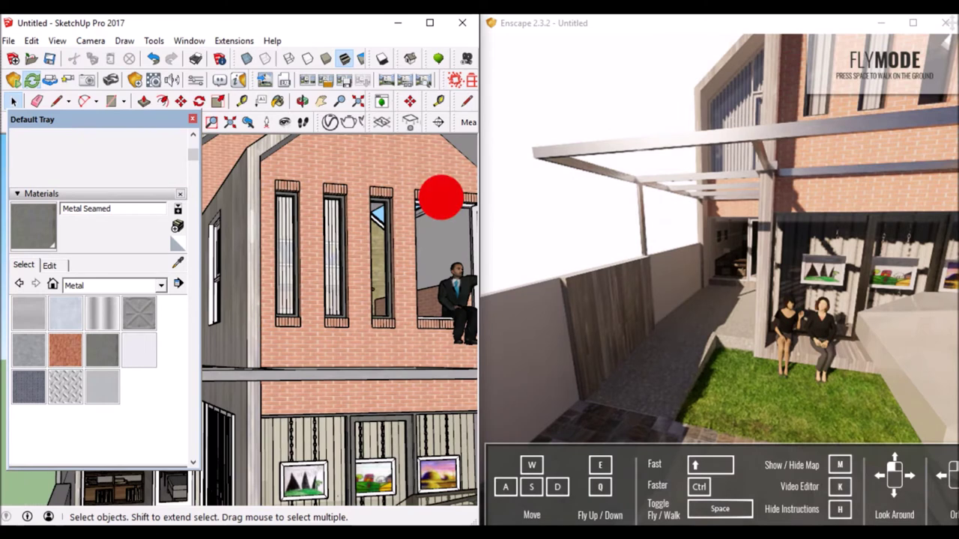
left_click(444, 207)
double_click(445, 207)
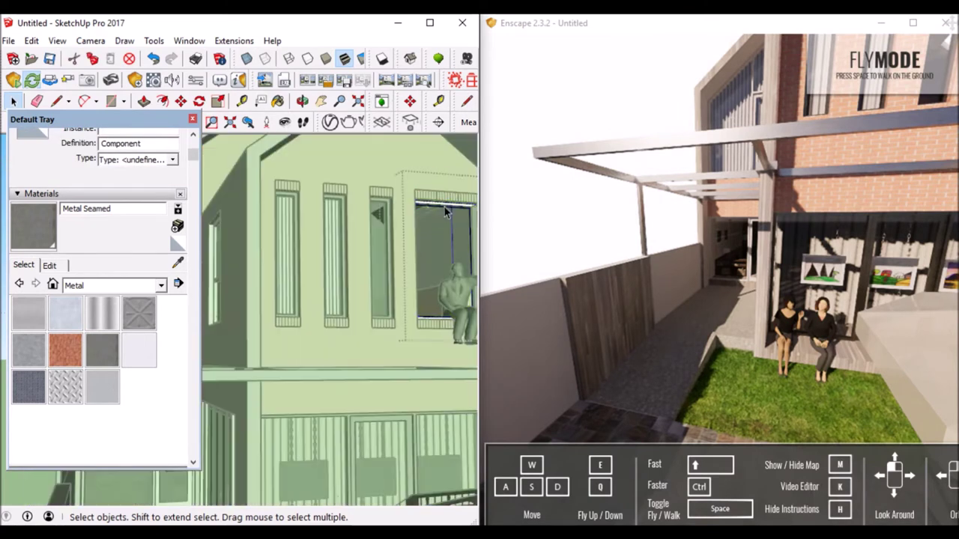
left_click(444, 207)
key("b")
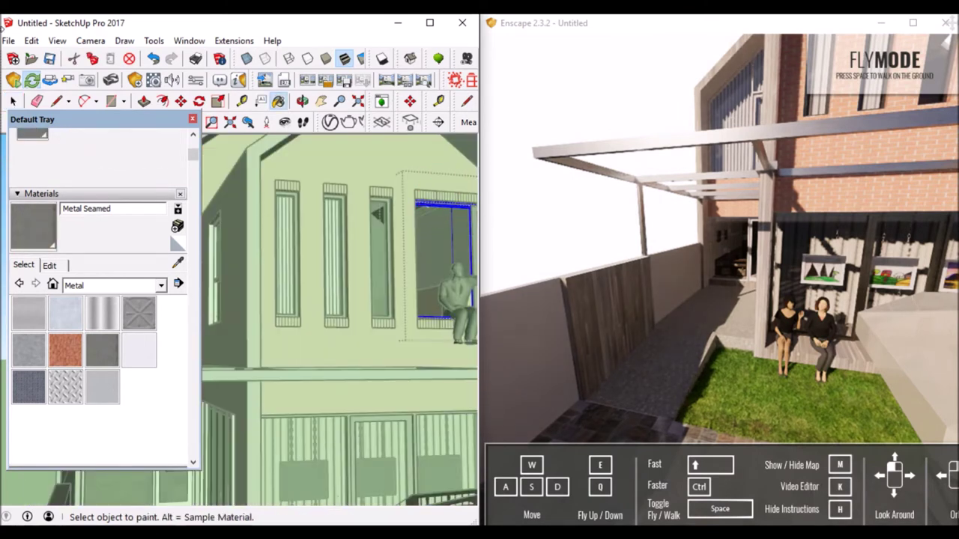
key("space")
left_click(286, 424)
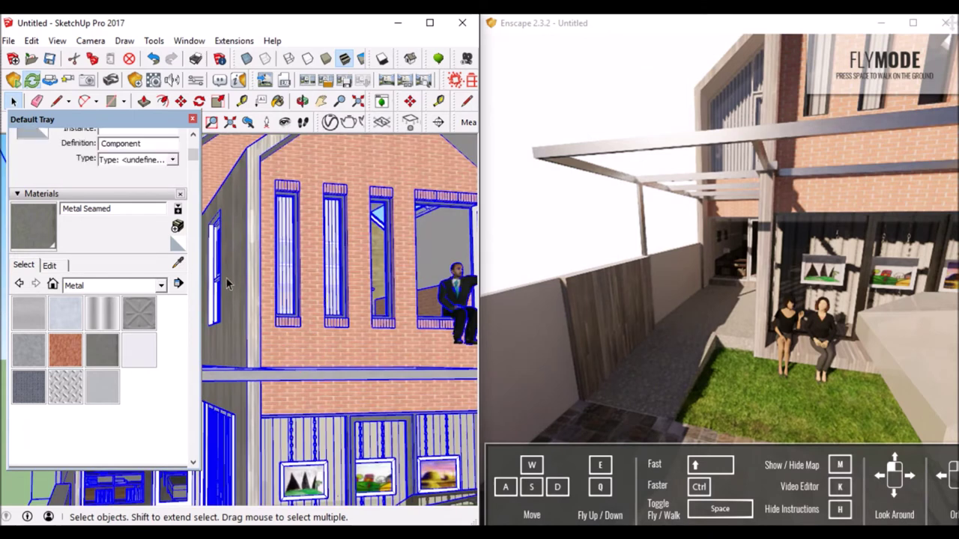
Sample the fence's wood material with the eyedropper and zoom in on the fence.
left_click(177, 262)
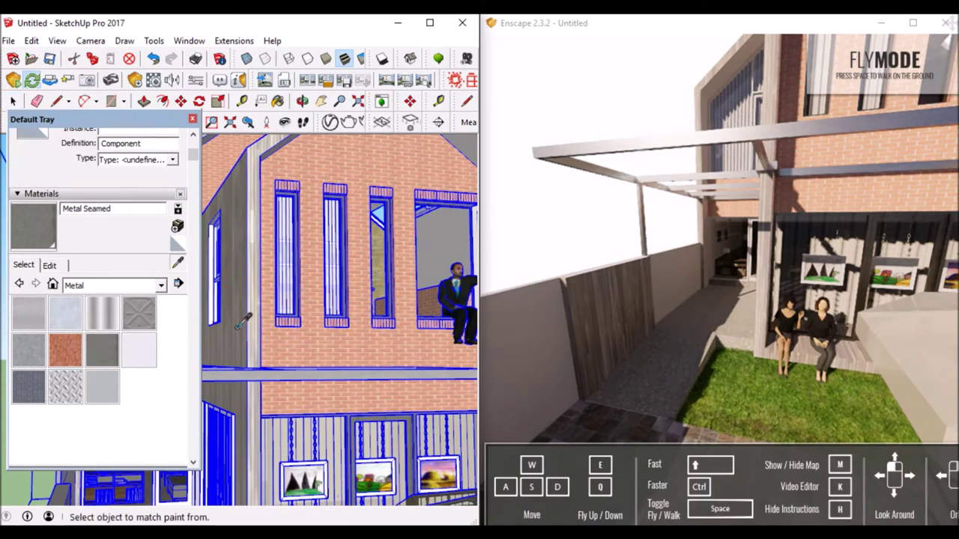
left_click(442, 248, "alt")
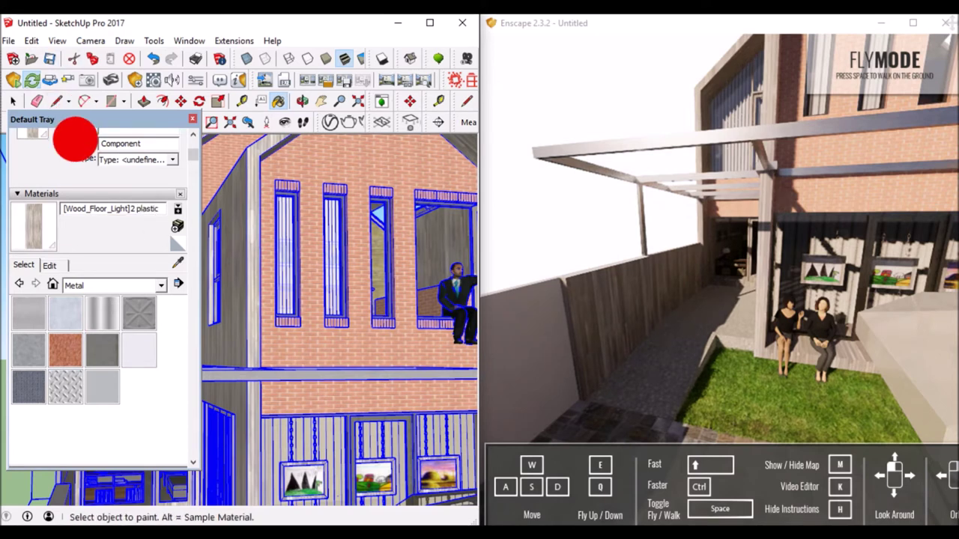
mouse_move(89, 163)
left_mouse_down()
mouse_move(738, 164)
mouse_move(340, 240)
left_mouse_up()
mouse_move(225, 315)
middle_mouse_down()
mouse_move(141, 283)
mouse_move(187, 248)
middle_mouse_up()
left_click_drag(322, 198, 115, 211)
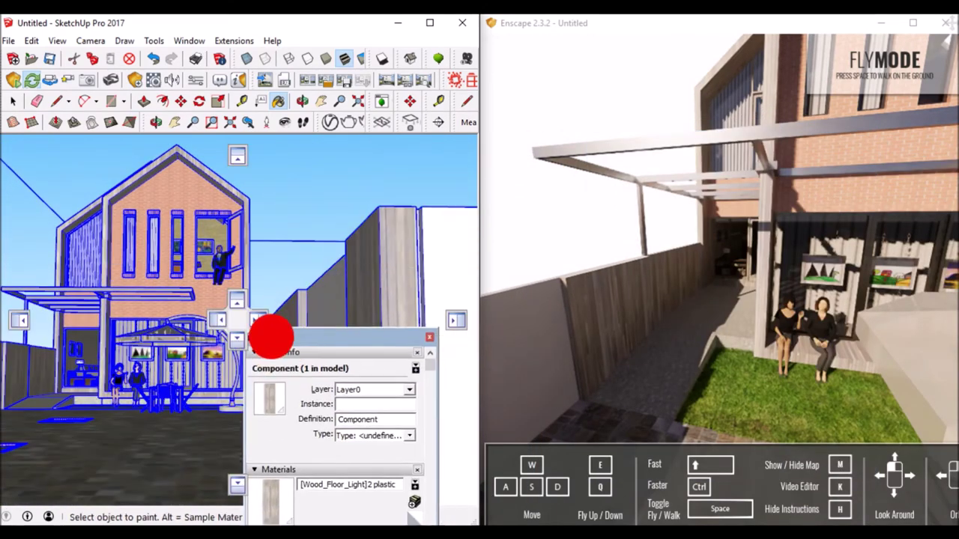
scroll(620, 209, "down", 3)
scroll(626, 256, "up", 3)
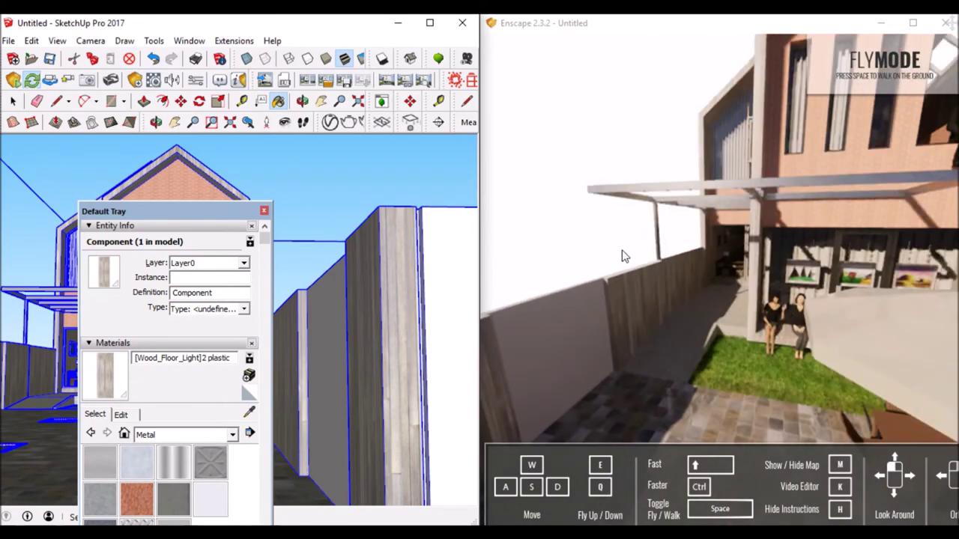
Fly the Enscape camera over the fence to look down the paved courtyard.
left_click(285, 121)
left_click_drag(761, 260, 775, 288)
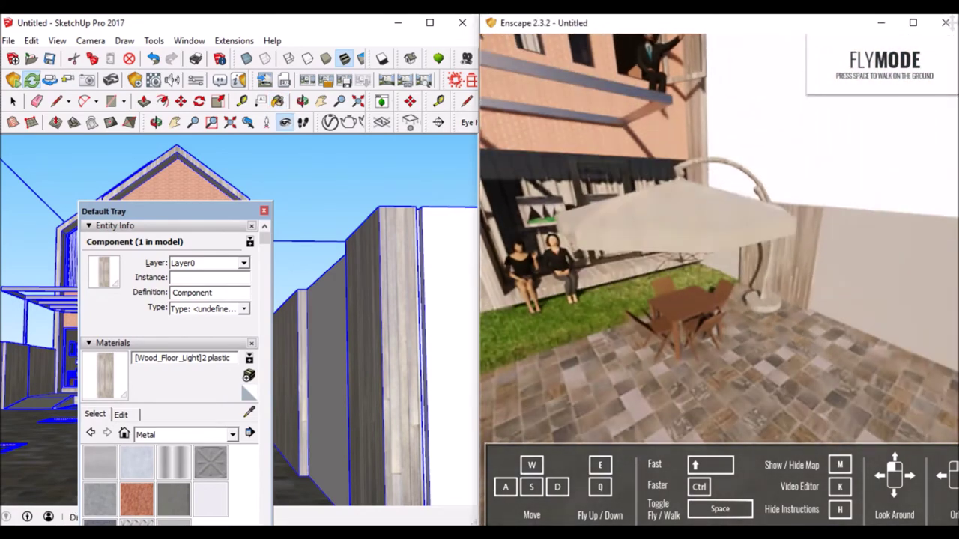
key("w")
key("e")
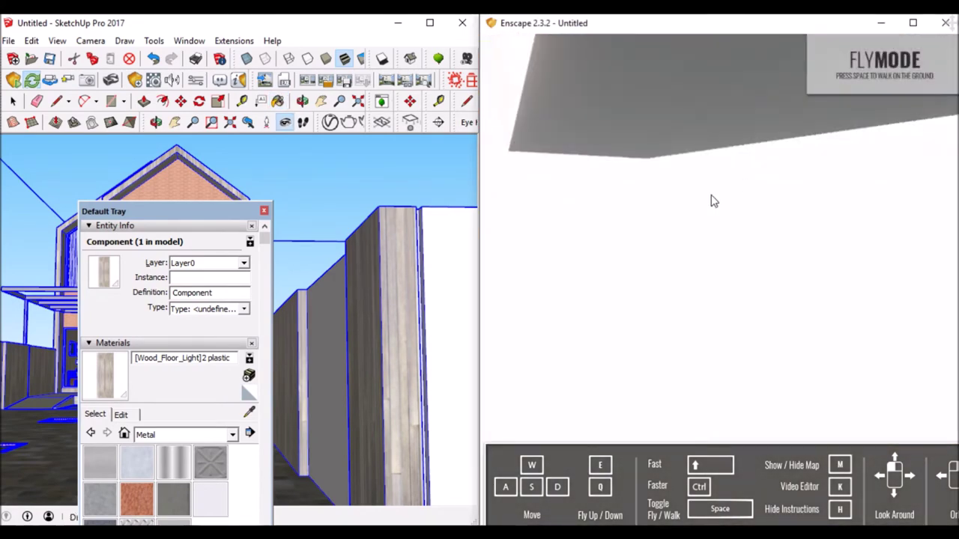
key("s")
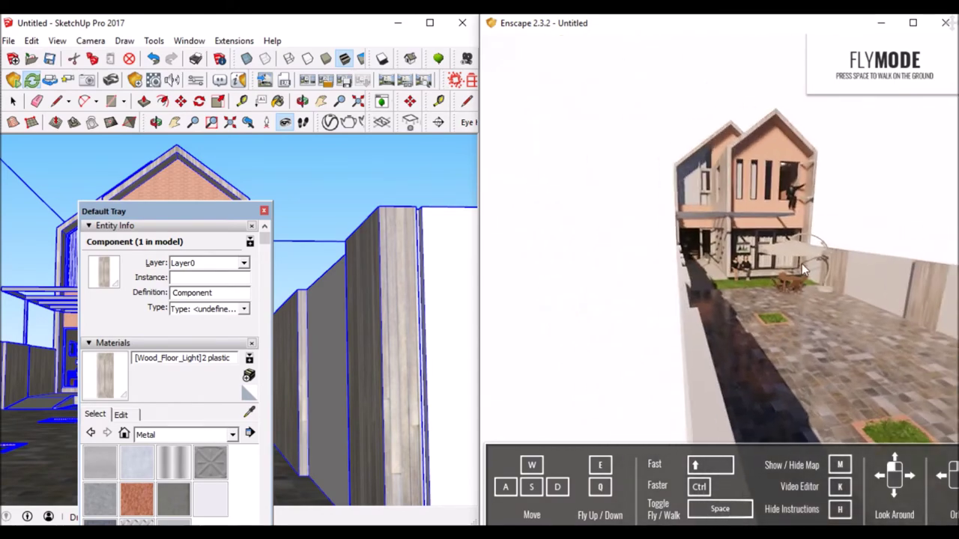
left_click_drag(794, 314, 863, 325)
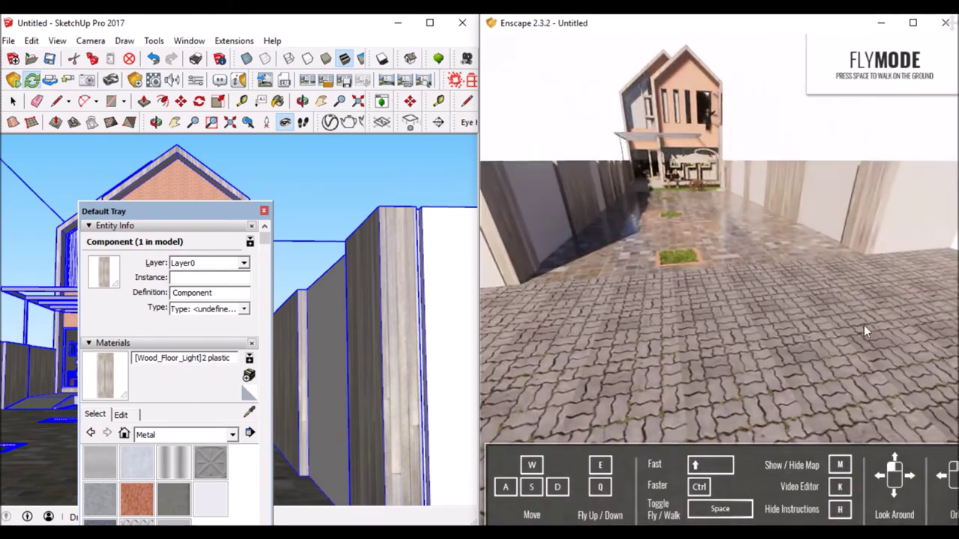
mouse_move(352, 352)
middle_mouse_down()
mouse_move(383, 267)
mouse_move(282, 355)
middle_mouse_up()
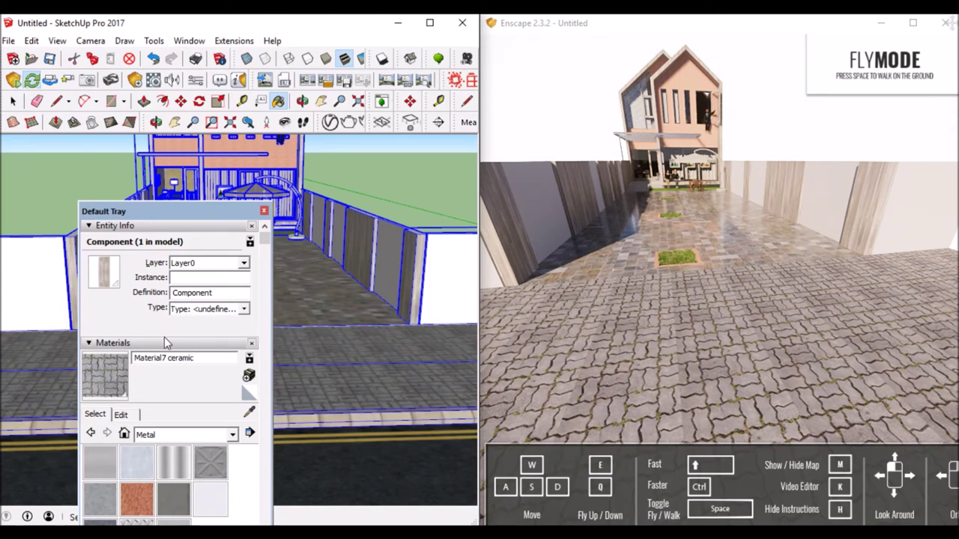
Sample the road's Road04small material to make it current.
left_click(259, 433)
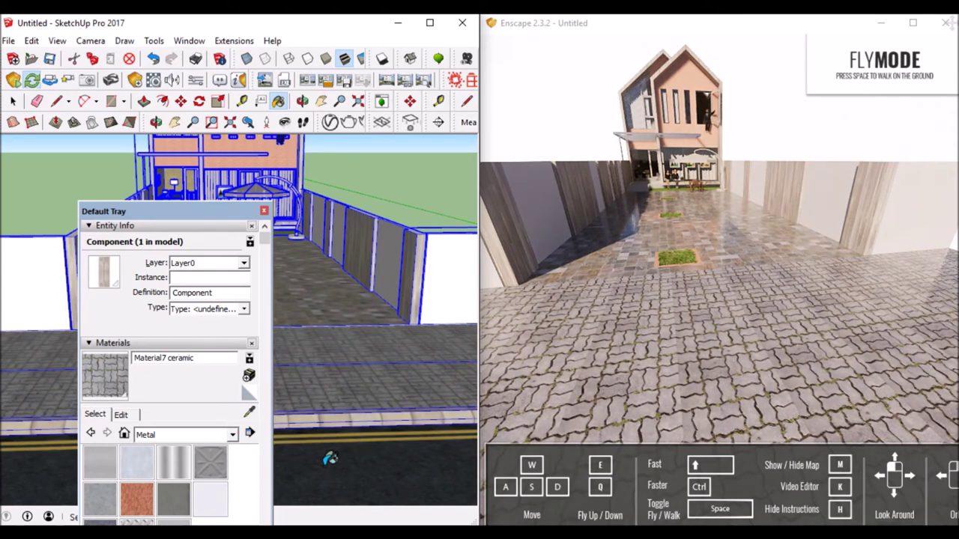
left_click(327, 485)
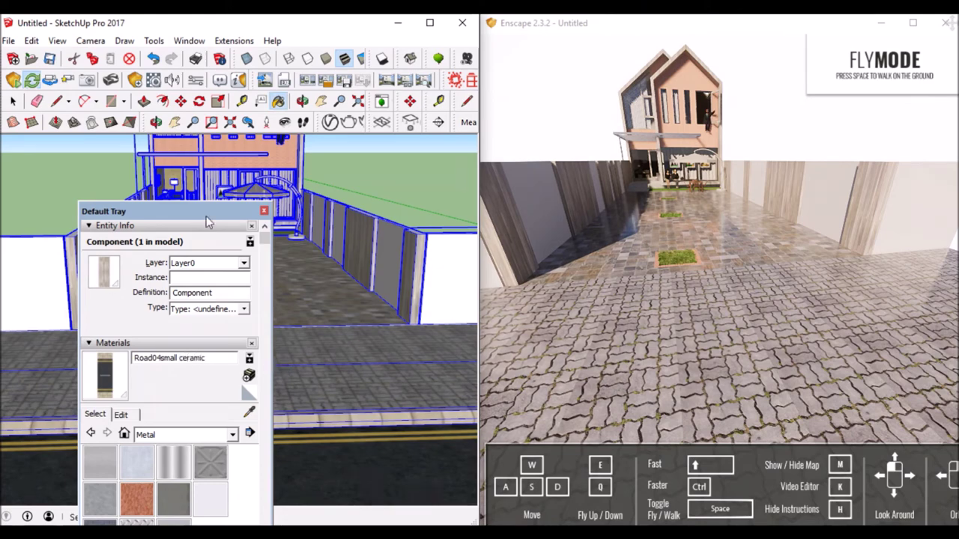
scroll(643, 379, "down", 5)
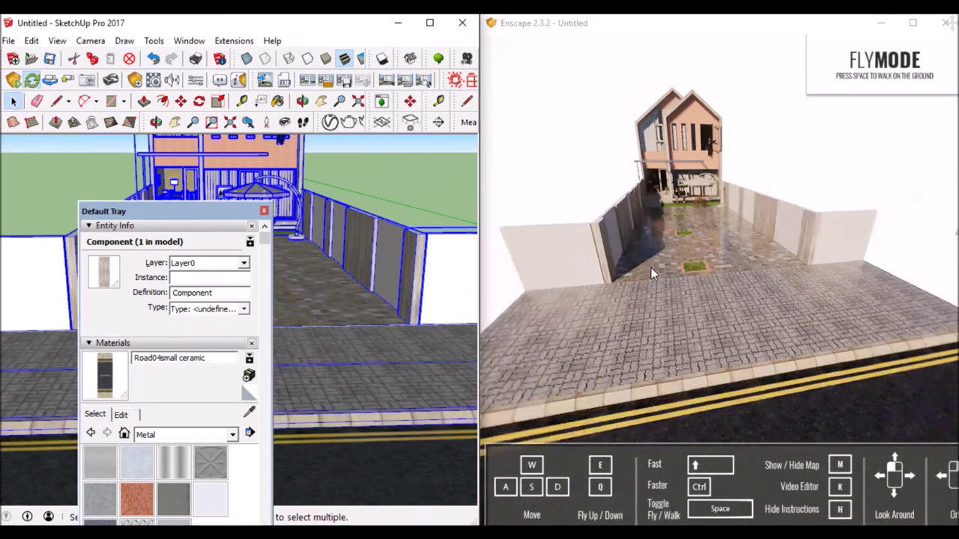
scroll(651, 266, "up", 3)
scroll(725, 236, "up", 3)
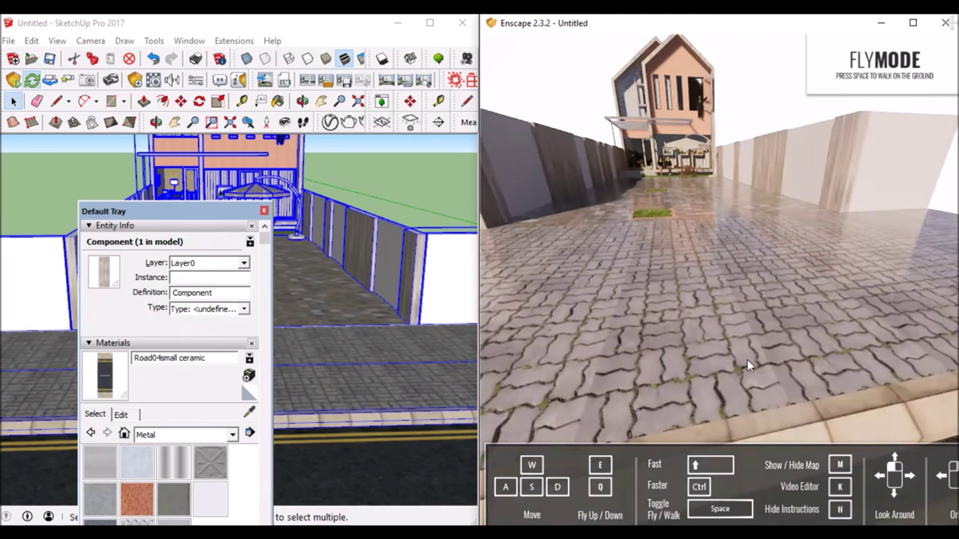
Reframe the live render to a street-level view and open Enscape's atmosphere settings.
left_click(333, 123)
left_click(700, 339)
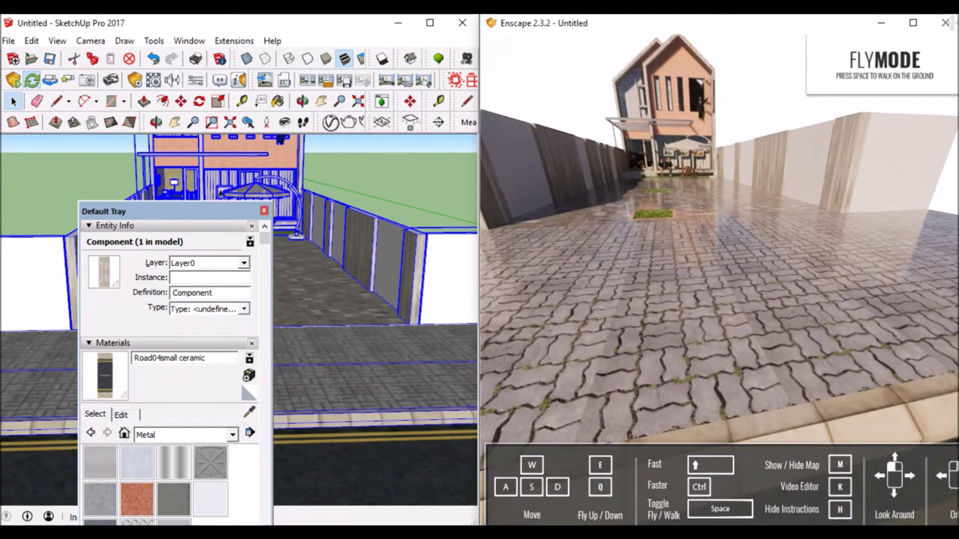
scroll(824, 359, "down", 5)
scroll(819, 345, "up", 2)
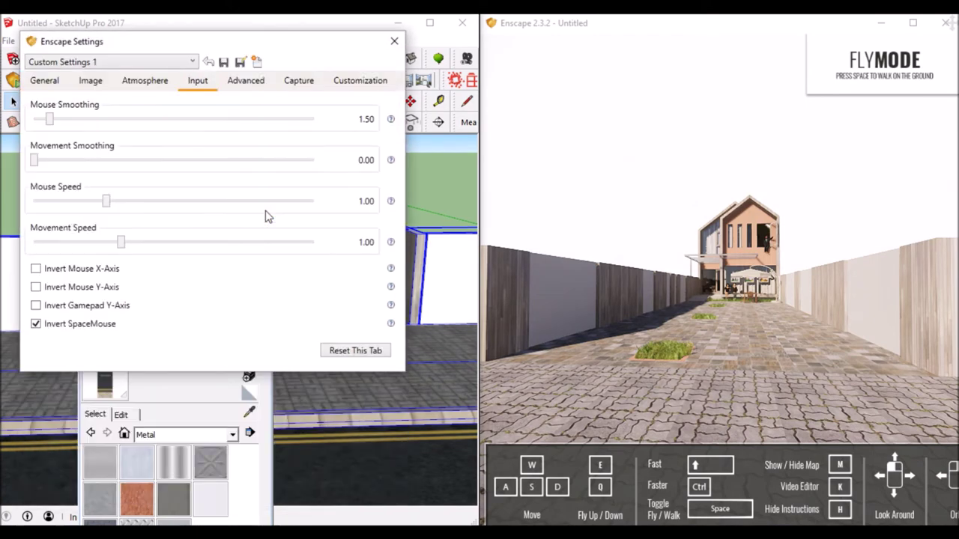
left_click(135, 80)
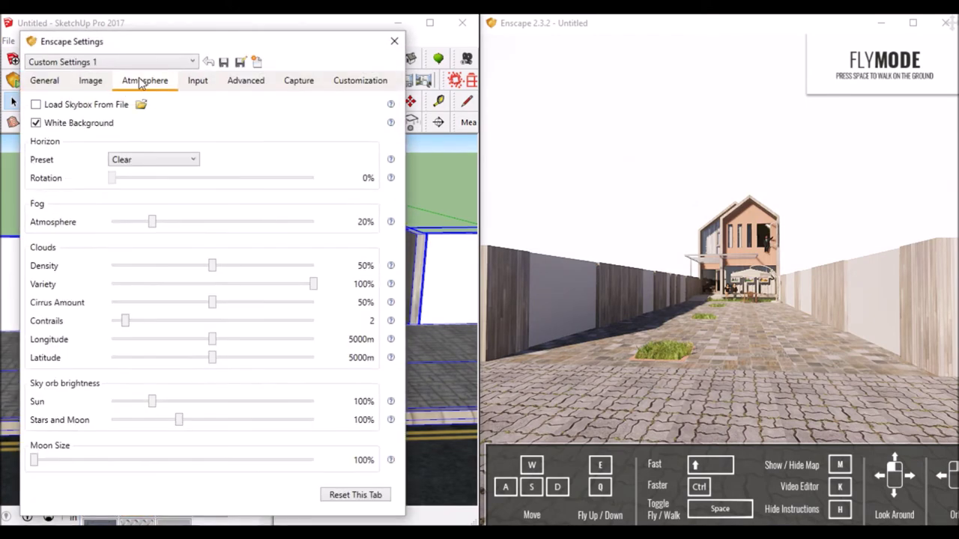
Turn off White Background and try the Forest and Urban horizons, rotation back to 0%.
left_click(35, 123)
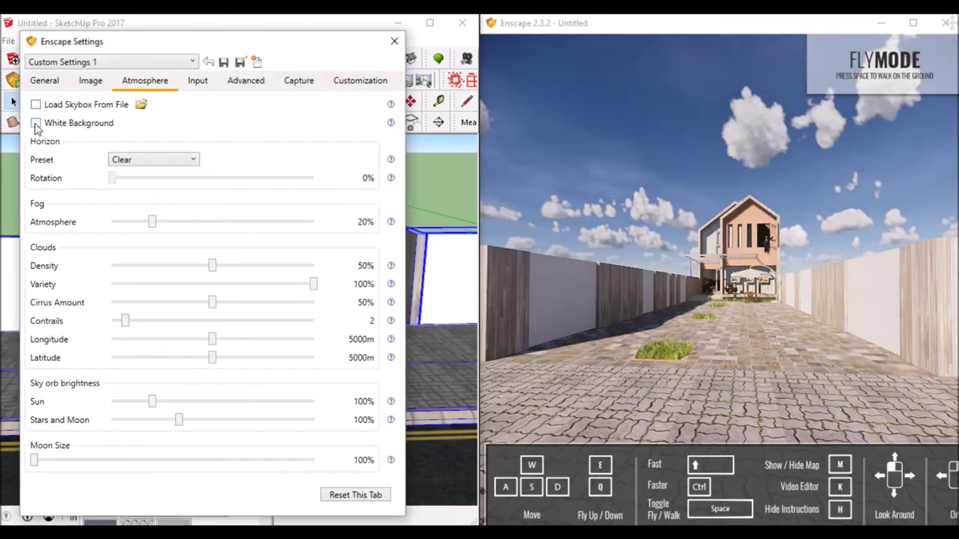
left_click(159, 159)
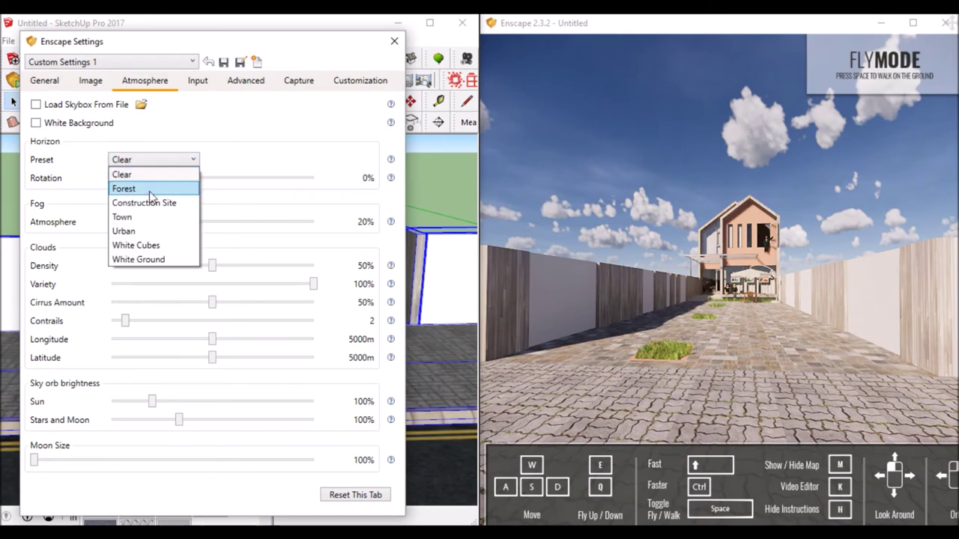
left_click(149, 189)
left_click_drag(131, 178, 264, 178)
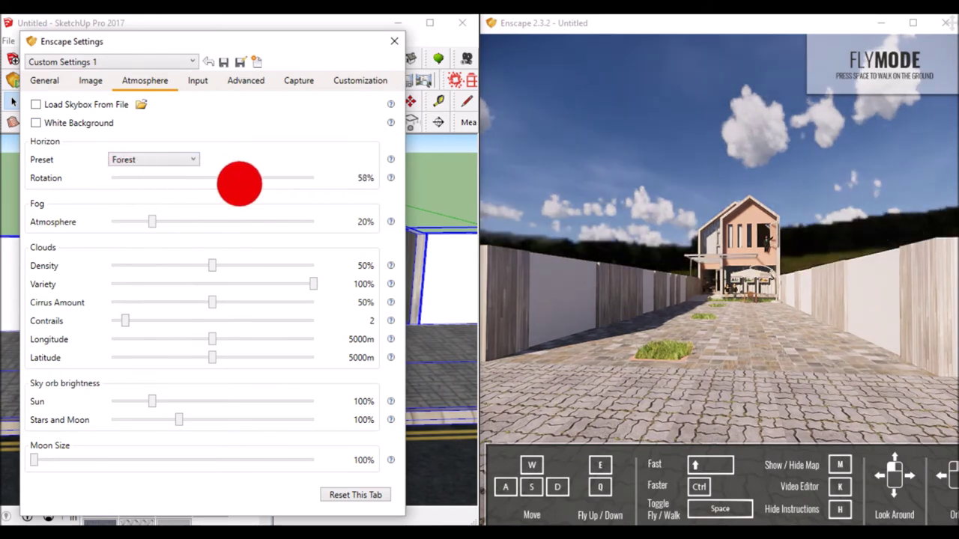
left_click(158, 158)
left_click(162, 233)
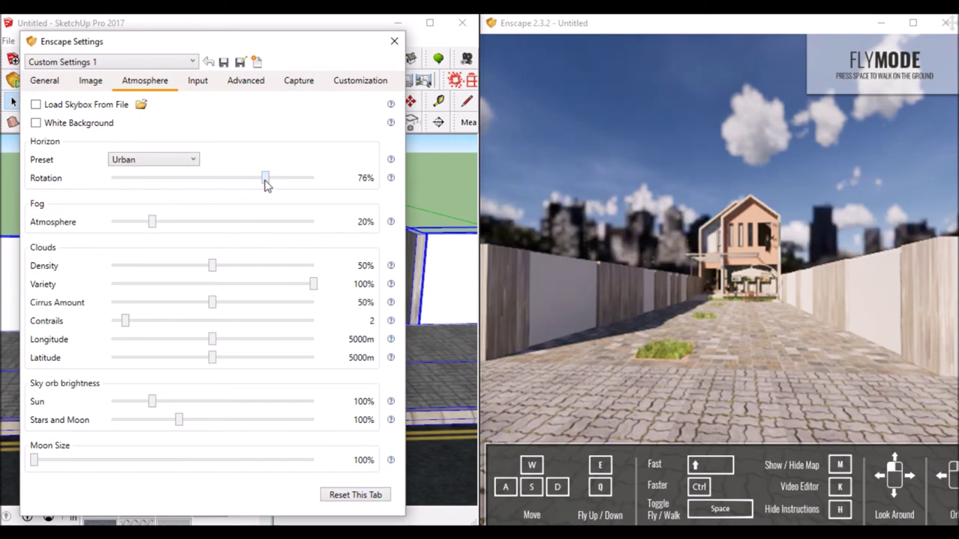
left_click_drag(264, 180, 108, 178)
Set the Town horizon, fog 0%, cloud density 64% and cloud variety 54%.
left_click_drag(152, 221, 84, 218)
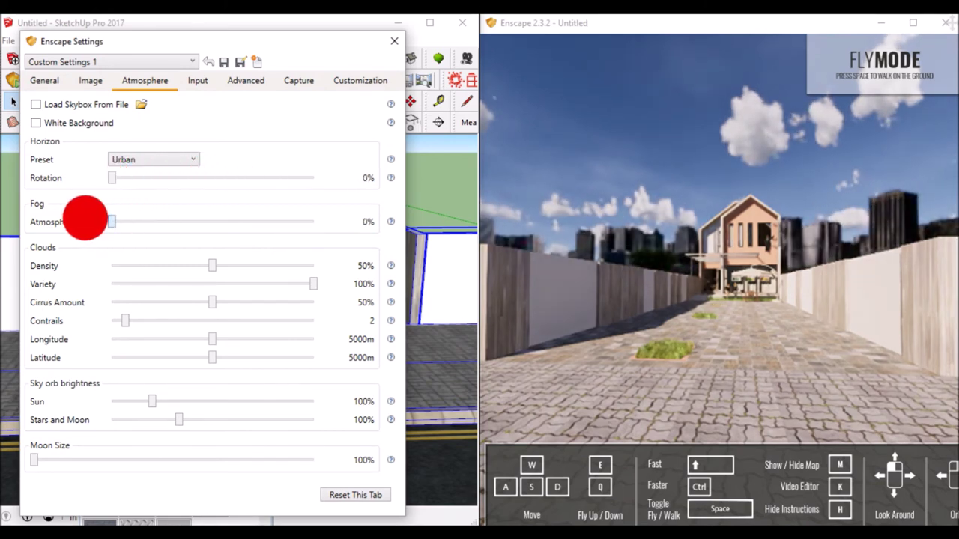
left_click(150, 160)
left_click(147, 215)
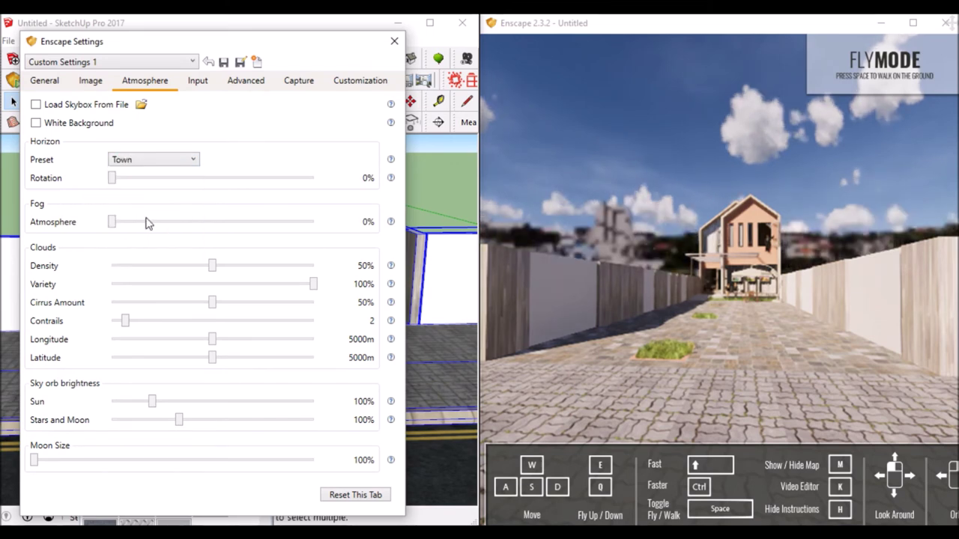
left_click(150, 159)
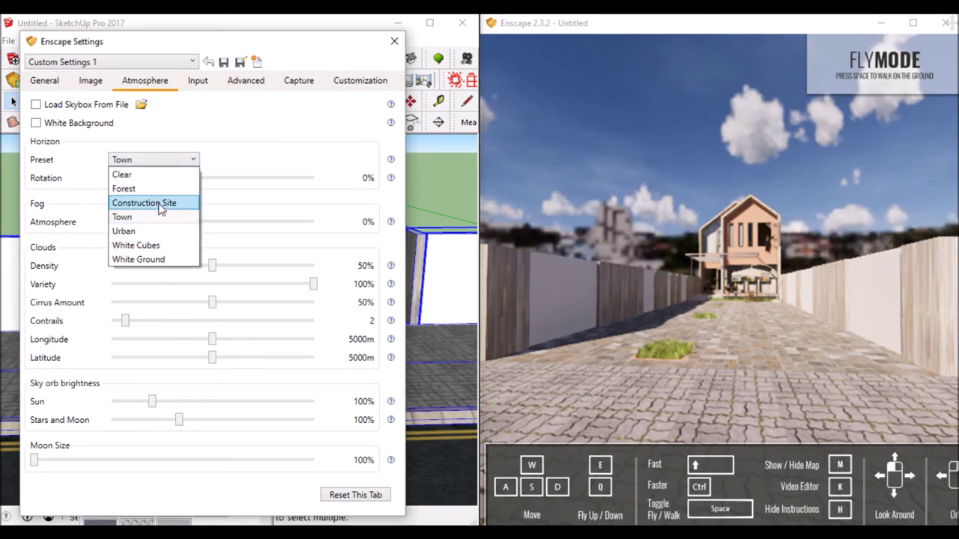
left_click(153, 217)
mouse_move(112, 222)
left_mouse_down()
mouse_move(225, 220)
mouse_move(406, 247)
mouse_move(26, 246)
left_mouse_up()
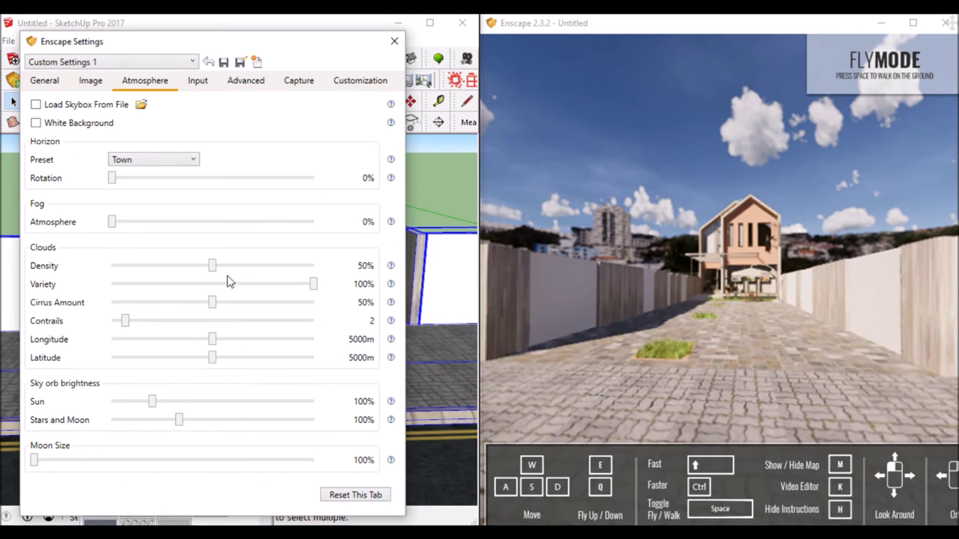
mouse_move(210, 271)
left_mouse_down()
mouse_move(255, 265)
mouse_move(241, 267)
left_mouse_up()
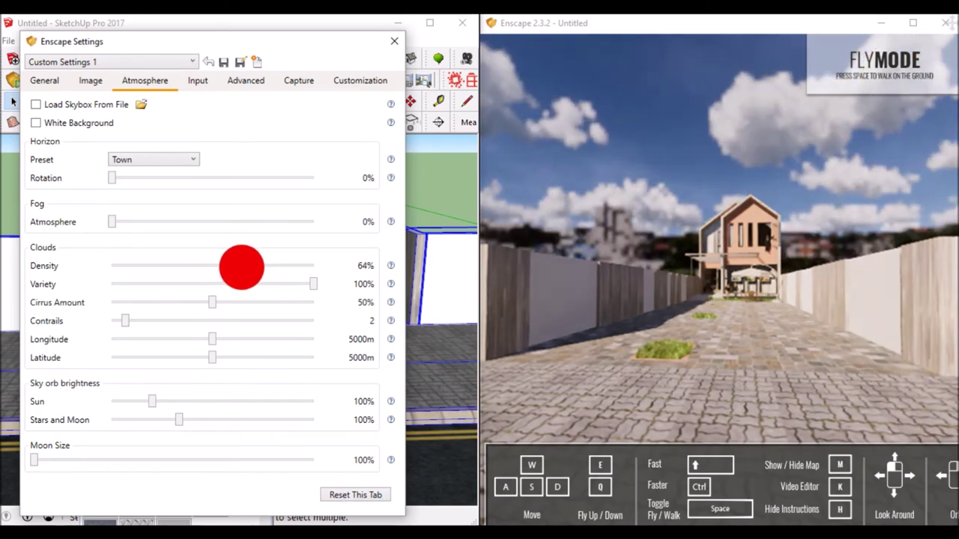
left_click_drag(314, 288, 191, 282)
Raise image contrast to 154% and chromatic aberration to about 10%, then return to Atmosphere.
left_click(88, 83)
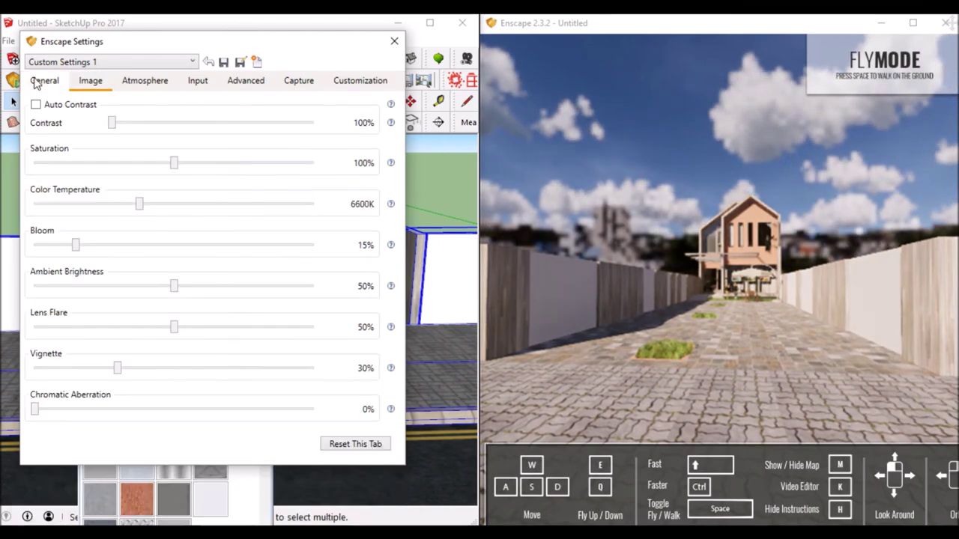
mouse_move(128, 123)
left_mouse_down()
mouse_move(229, 124)
mouse_move(197, 128)
mouse_move(221, 128)
left_mouse_up()
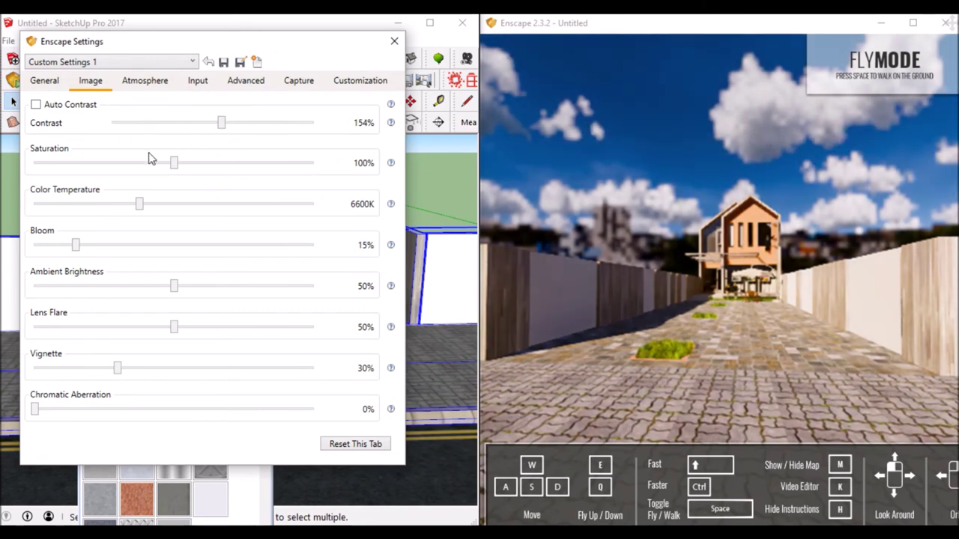
mouse_move(38, 410)
left_mouse_down()
mouse_move(242, 413)
mouse_move(233, 403)
mouse_move(83, 401)
left_mouse_up()
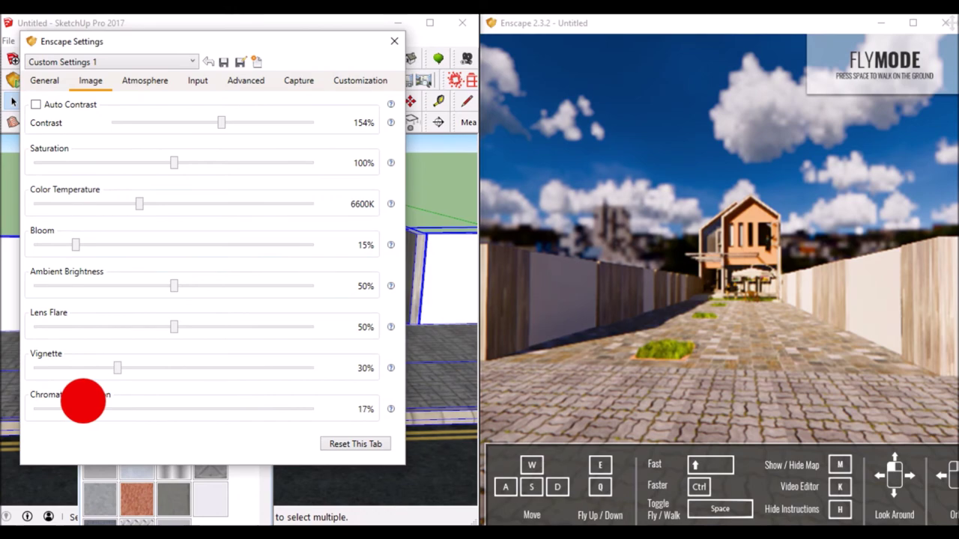
key("w")
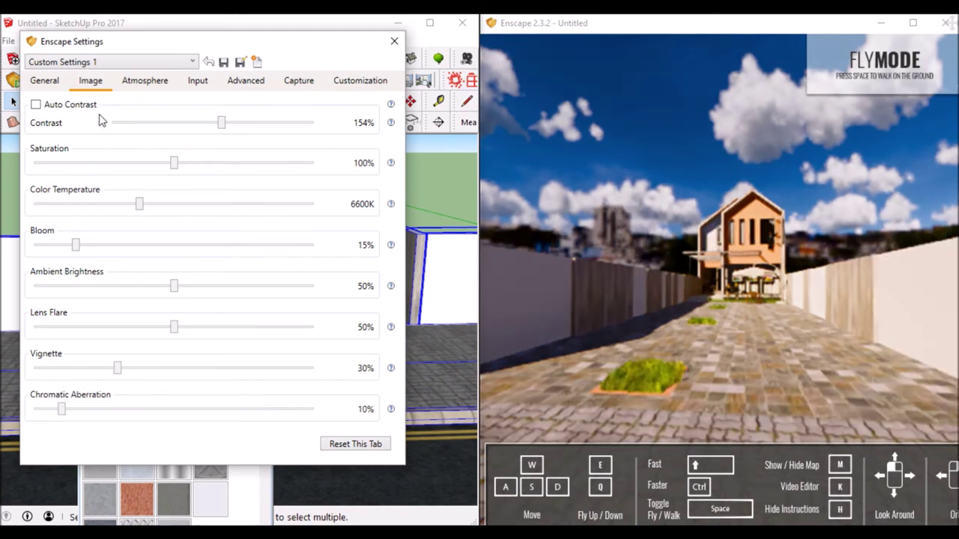
left_click(141, 80)
mouse_move(154, 402)
left_mouse_down()
mouse_move(115, 397)
mouse_move(148, 398)
left_mouse_up()
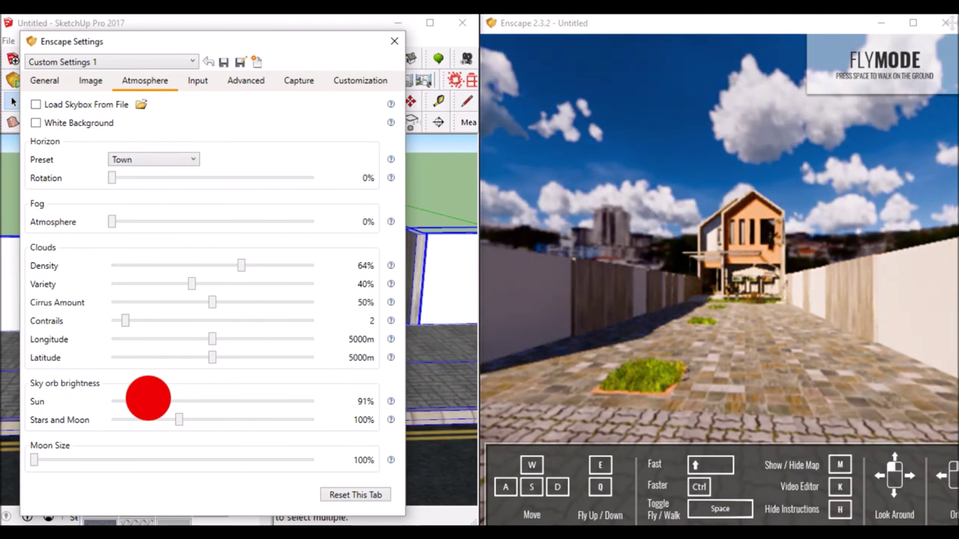
Set sun brightness to 91% and fly the camera toward the patio and umbrella.
left_click(161, 447)
left_click(342, 420)
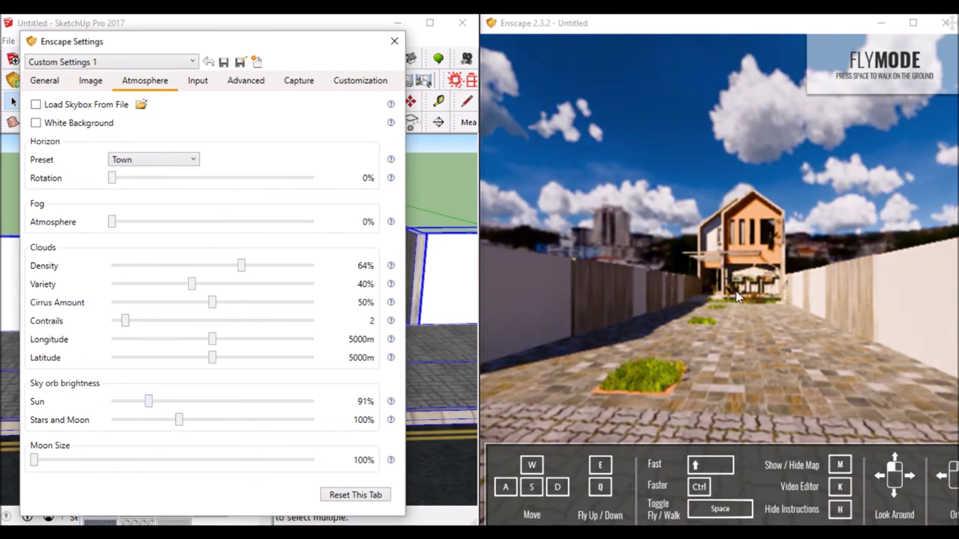
left_click_drag(764, 281, 793, 346)
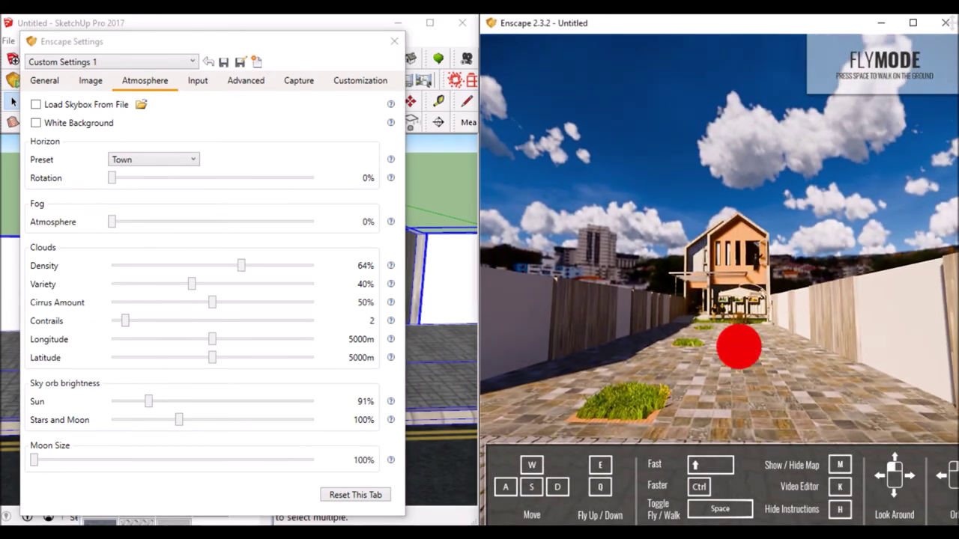
key("w")
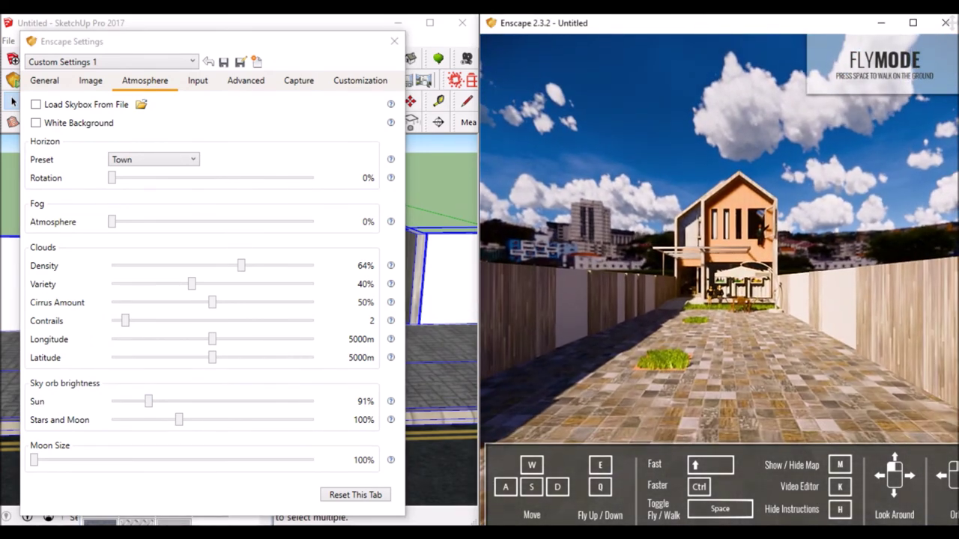
key("w")
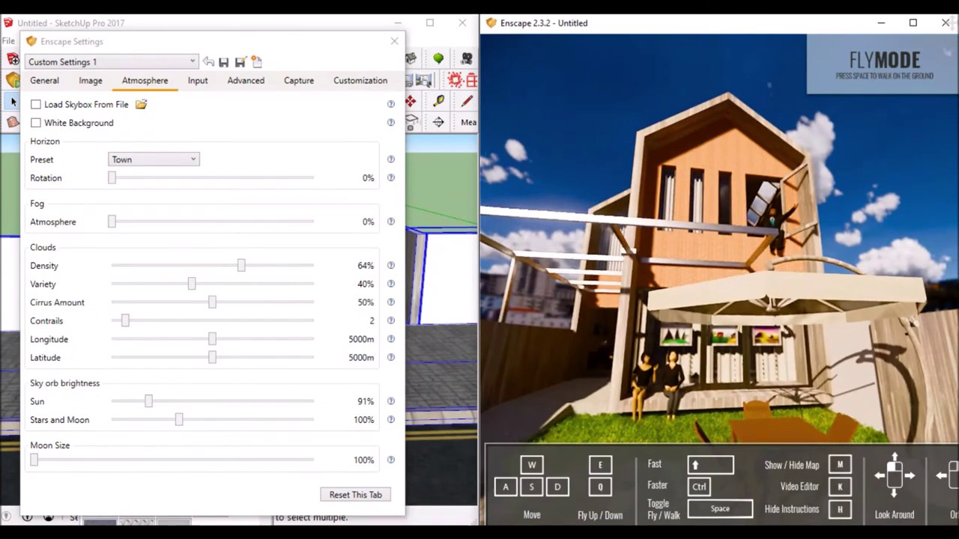
key("w")
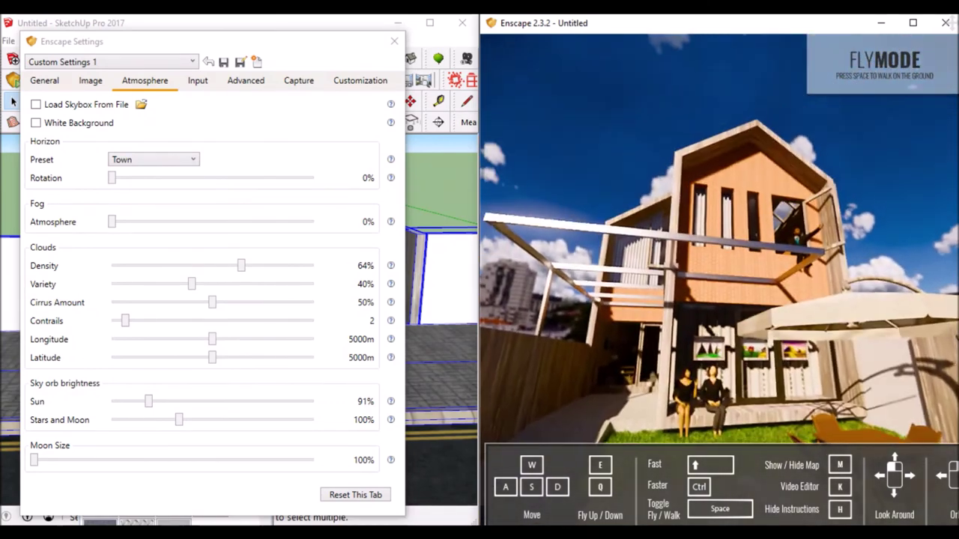
key("w")
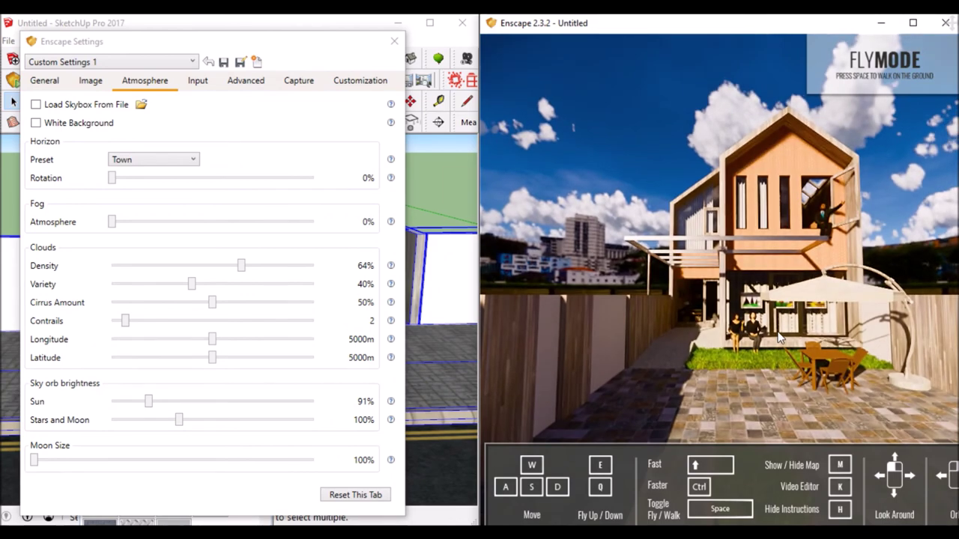
key("w")
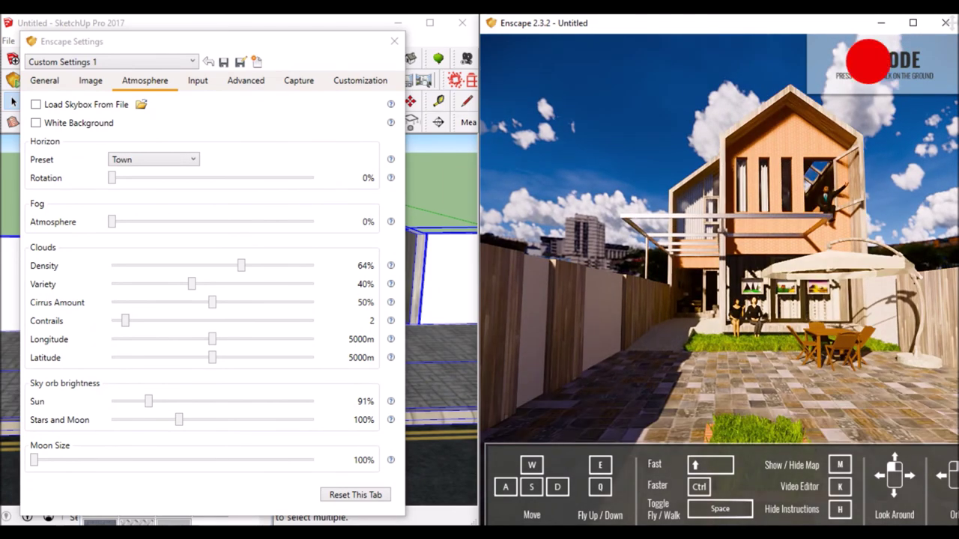
Switch to Walkthrough mode and walk onto the walkway, viewing the house from the left.
key("space")
key("s")
key("s")
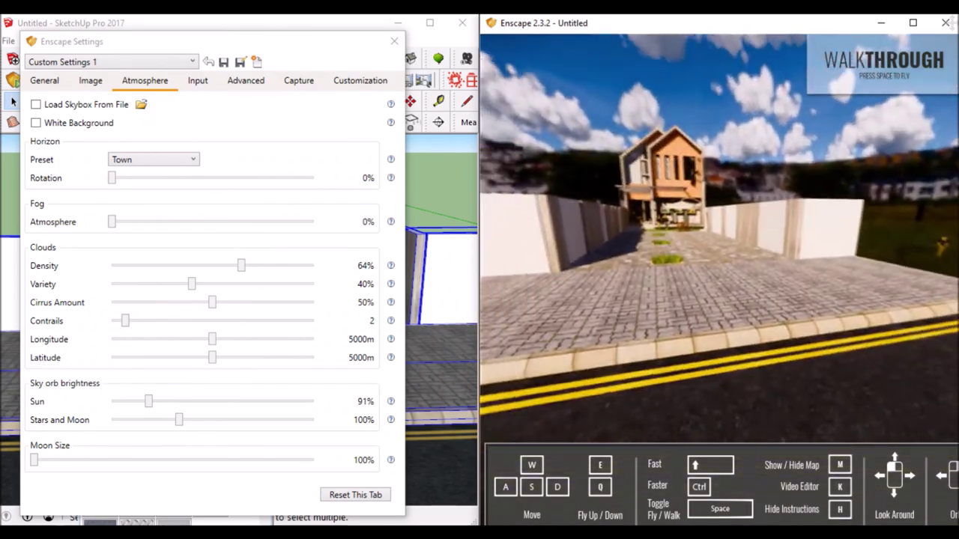
key("w")
key("w")
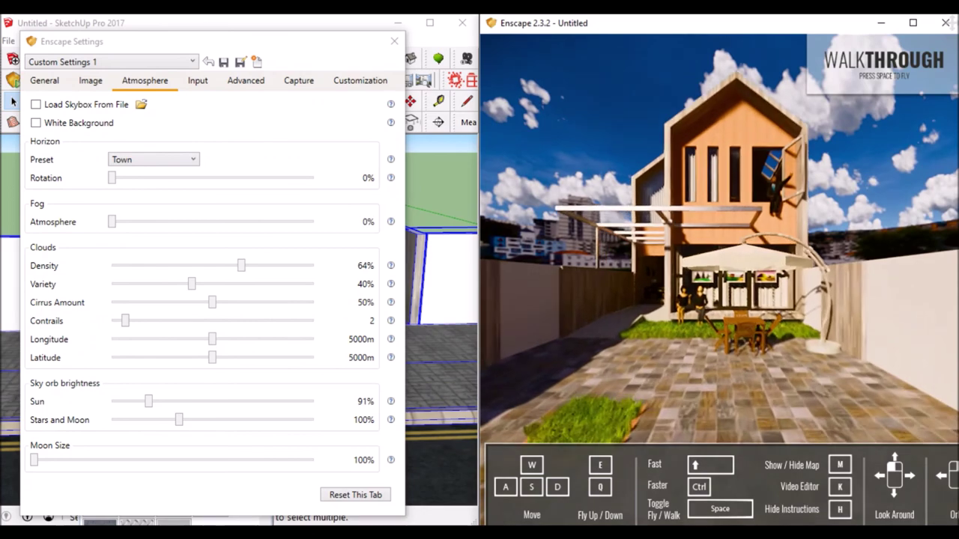
key("a")
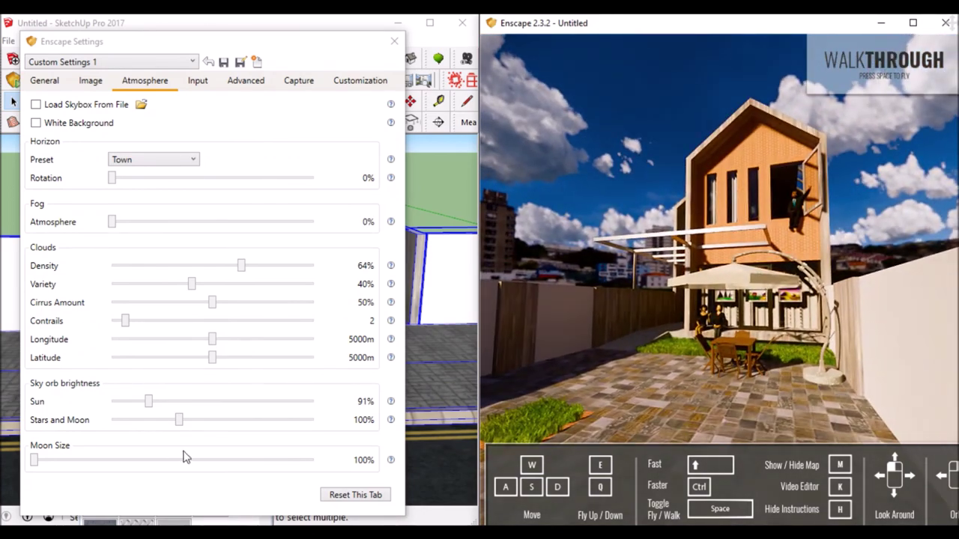
Set sun brightness to 42%, Stars and Moon to 0%, and cloud density to 20%.
left_click_drag(148, 401, 99, 390)
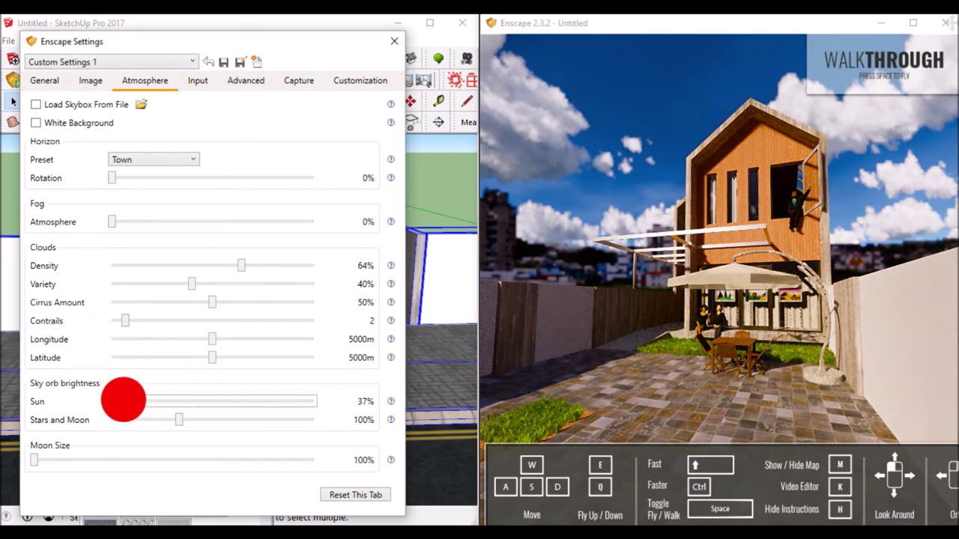
mouse_move(100, 390)
left_mouse_down()
mouse_move(109, 390)
mouse_move(97, 390)
left_mouse_up()
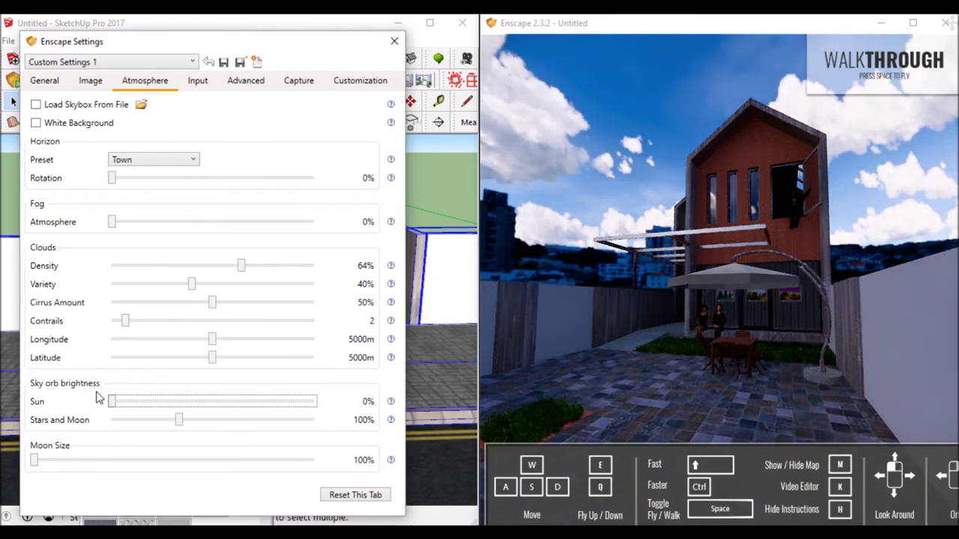
left_click_drag(172, 423, 111, 420)
left_click_drag(241, 267, 151, 265)
left_click_drag(114, 401, 123, 402)
mouse_move(132, 400)
left_mouse_down()
mouse_move(285, 412)
mouse_move(132, 406)
left_mouse_up()
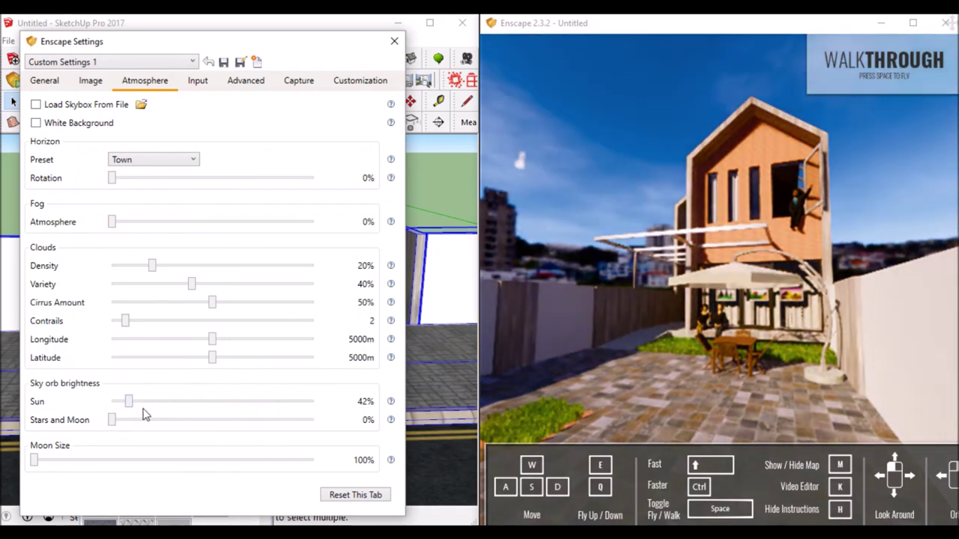